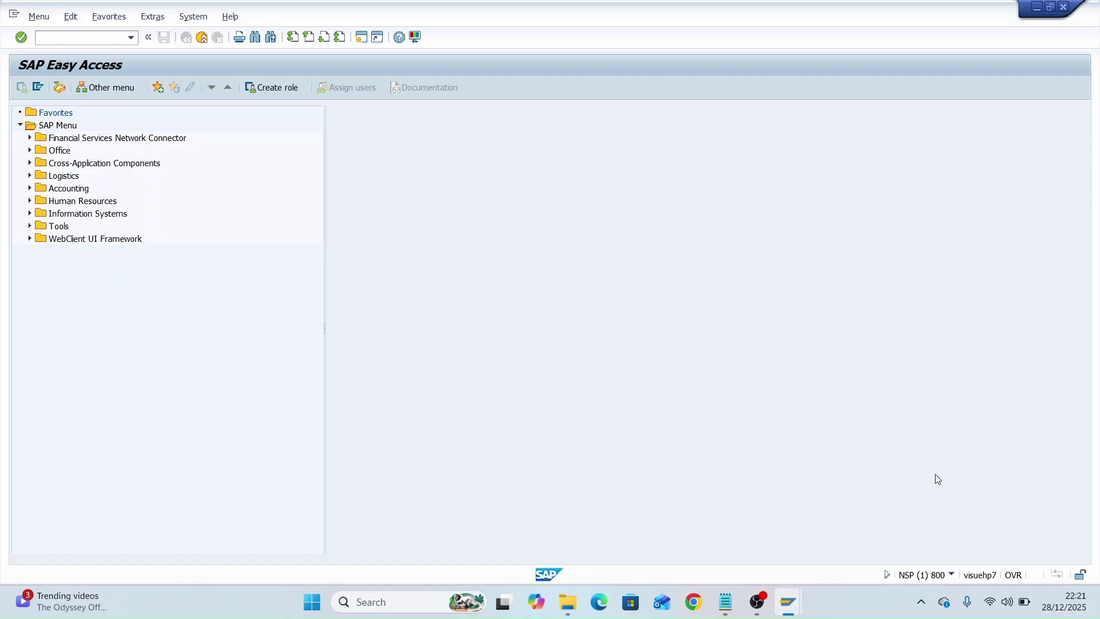
- Switch to the Notepad notes and extend the "What is PFCG" line with "- Profile generator"
{"action": "key", "text": "alt+Tab"}
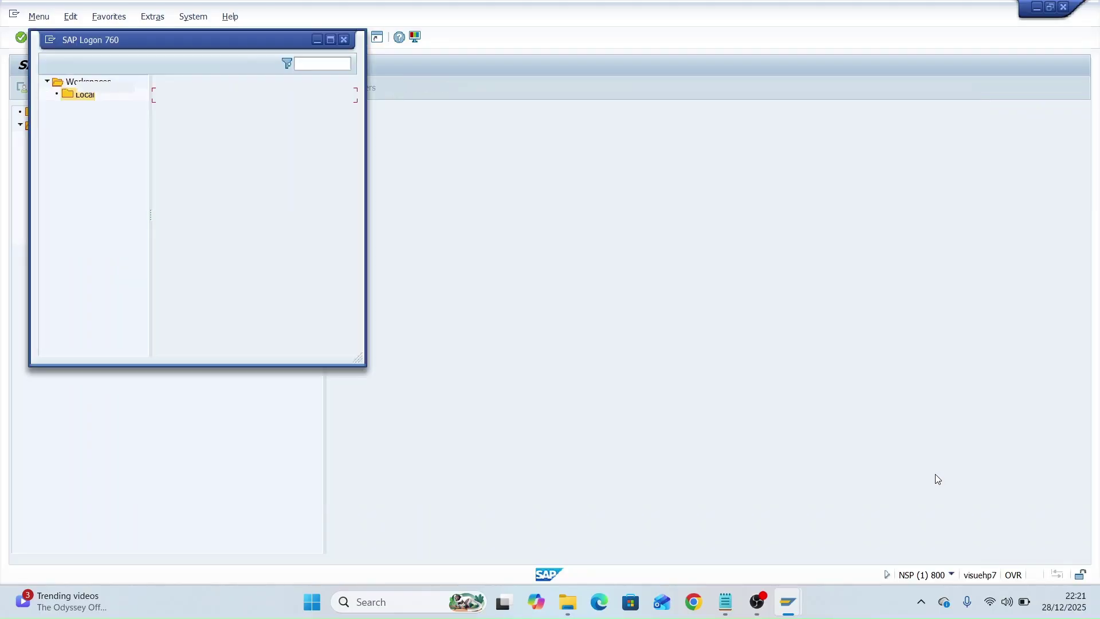
{"action": "key", "text": "alt+Tab"}
{"action": "key", "text": "alt+Tab"}
{"action": "key", "text": "alt+Tab"}
{"action": "key", "text": "alt+Tab"}
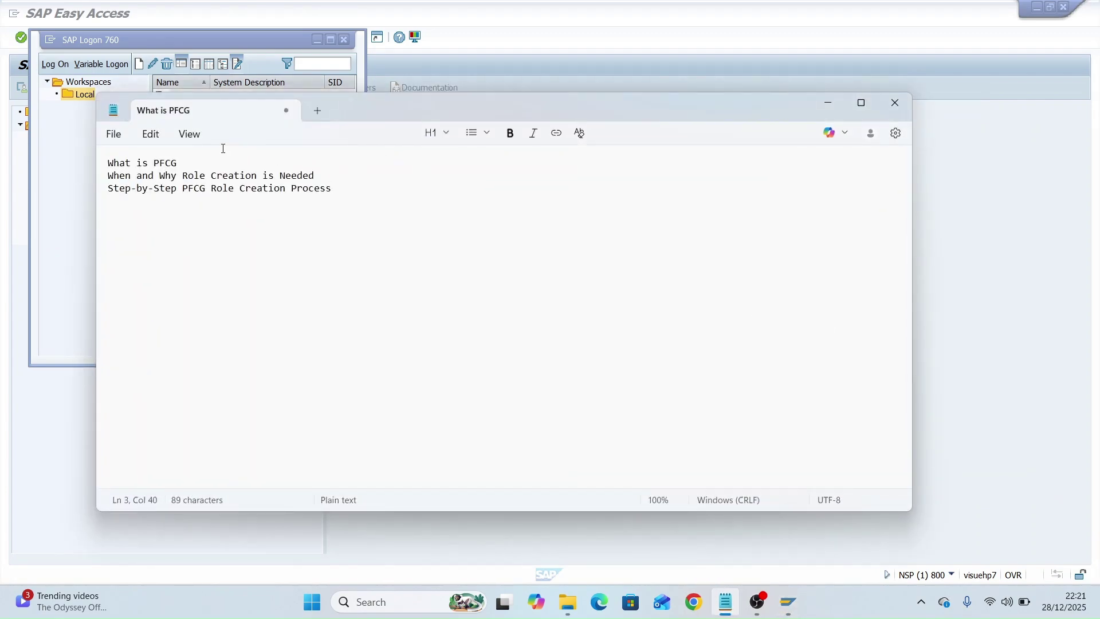
{"action": "left_click_drag", "start_coordinate": [223, 148], "coordinate": [41, 152]}
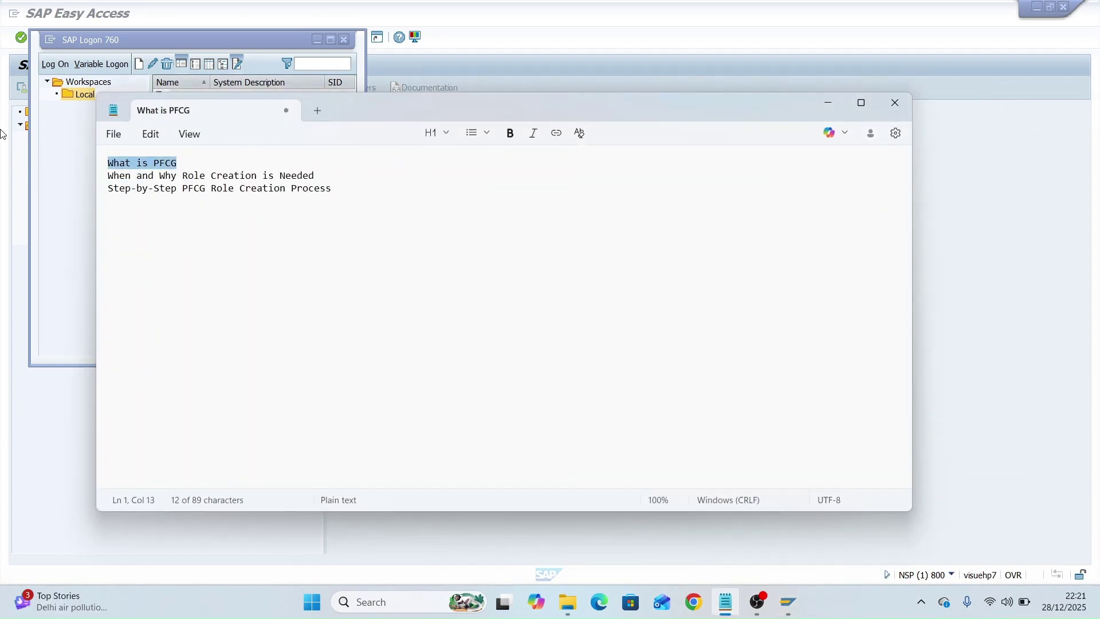
{"action": "left_click", "coordinate": [203, 166]}
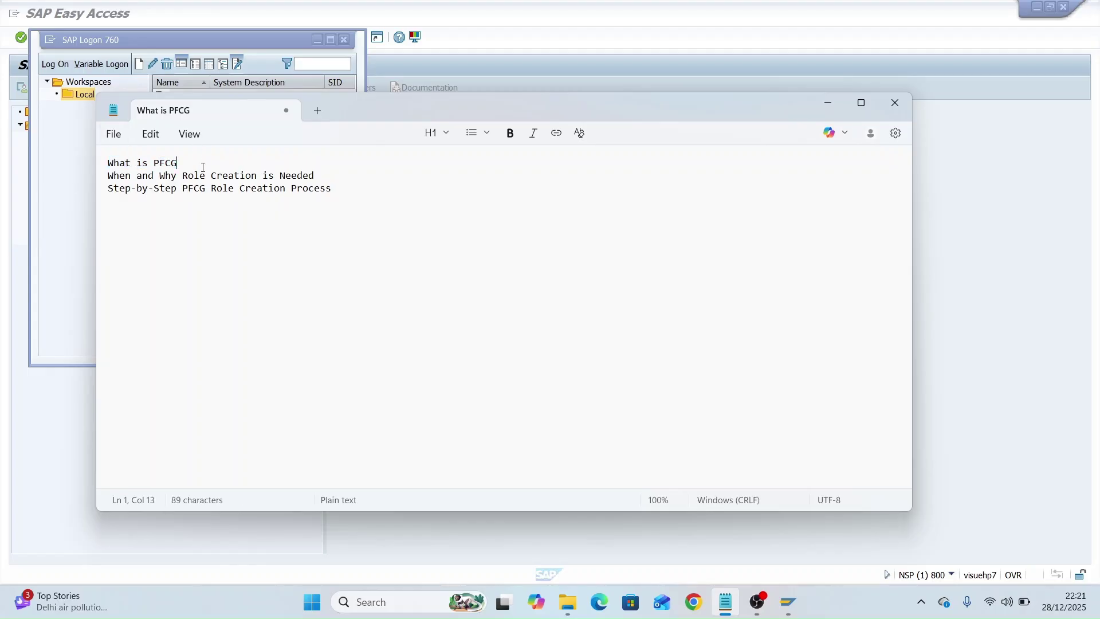
{"action": "type", "text": "- Profile gen"}
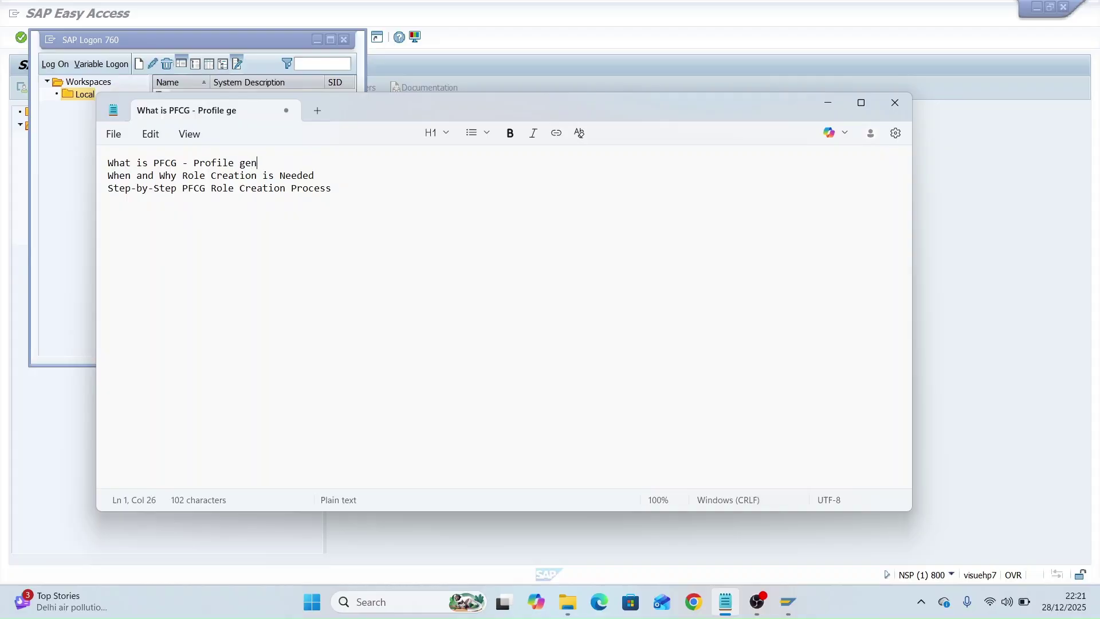
{"action": "type", "text": "erator"}
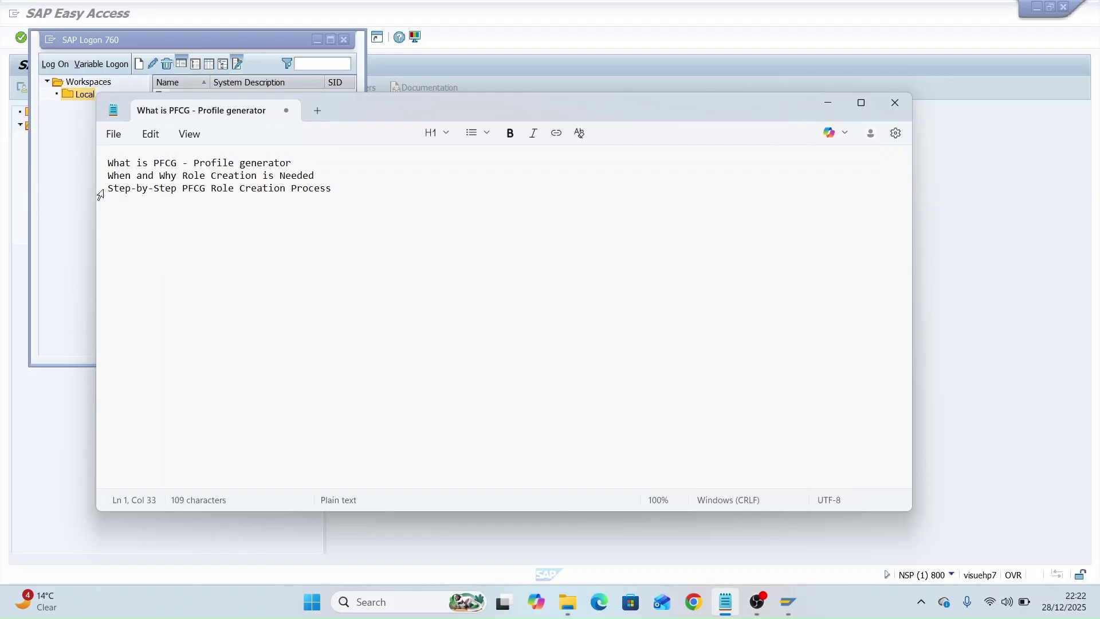
{"action": "left_click_drag", "start_coordinate": [108, 175], "coordinate": [342, 180]}
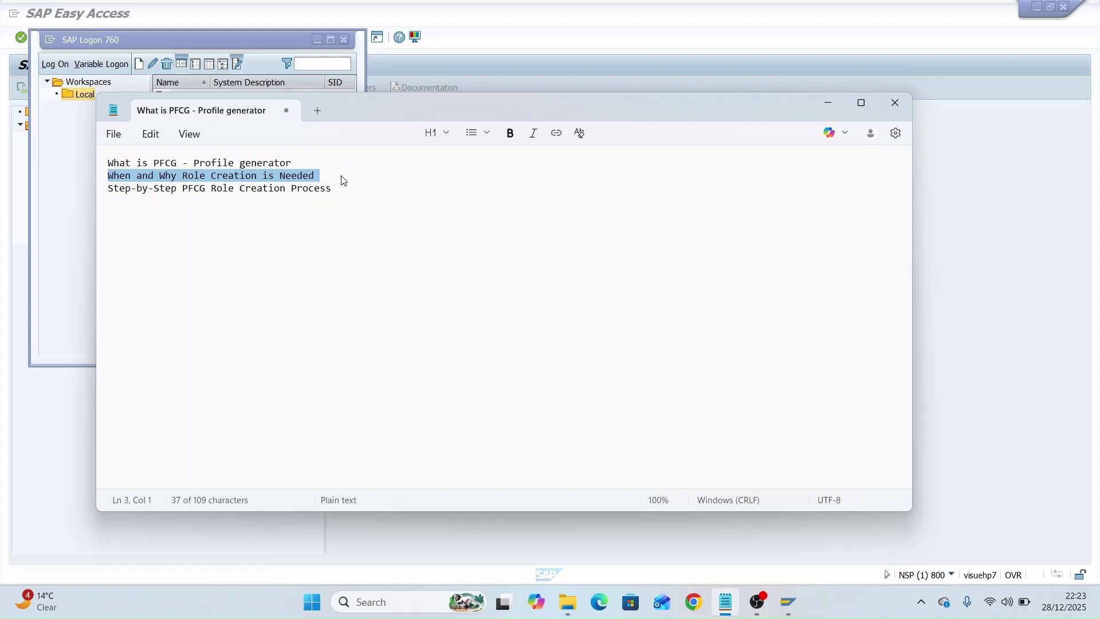
- Switch to SAP Easy Access and try to run transaction PFCG, dismissing the detailed error description
{"action": "key", "text": "alt+Tab"}
{"action": "key", "text": "alt+Tab"}
{"action": "key", "text": "Tab"}
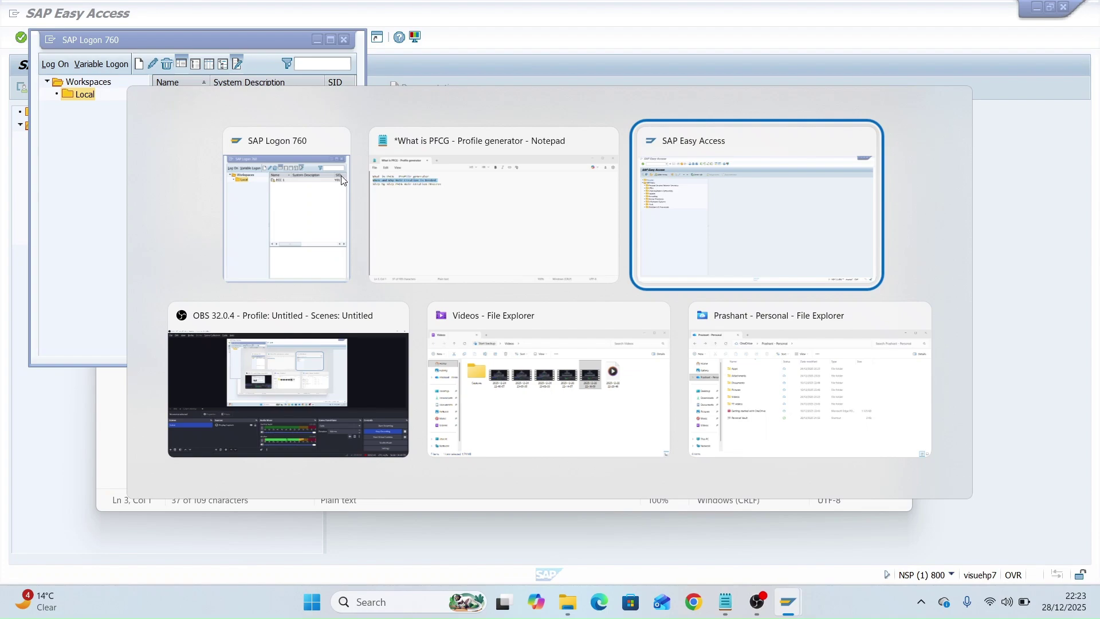
{"action": "left_click", "coordinate": [57, 36]}
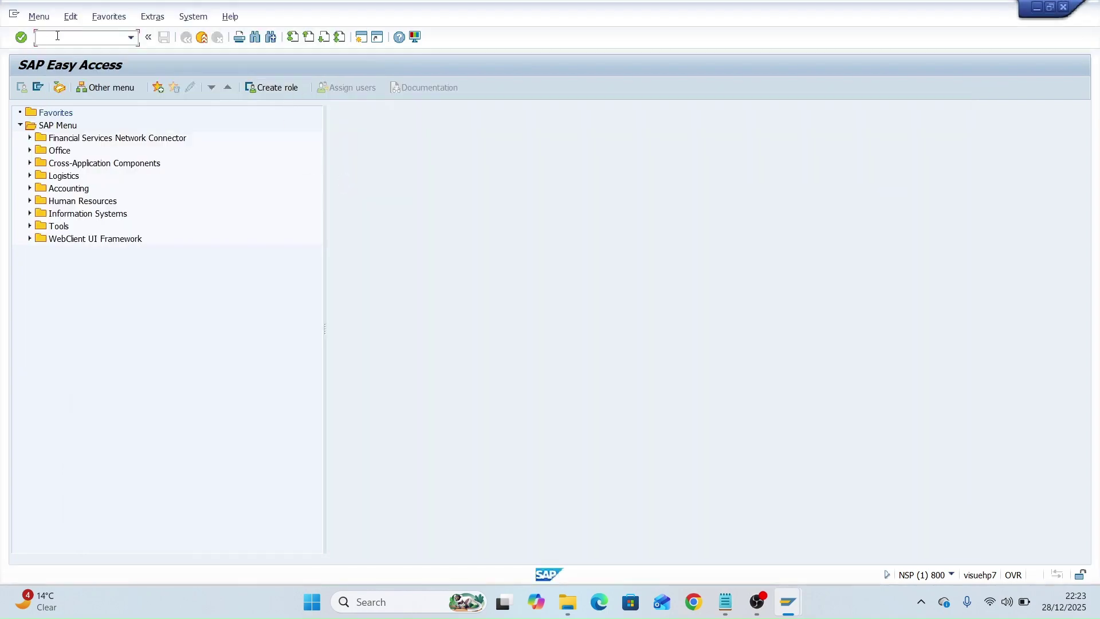
{"action": "type", "text": "pfcg"}
{"action": "key", "text": "Return"}
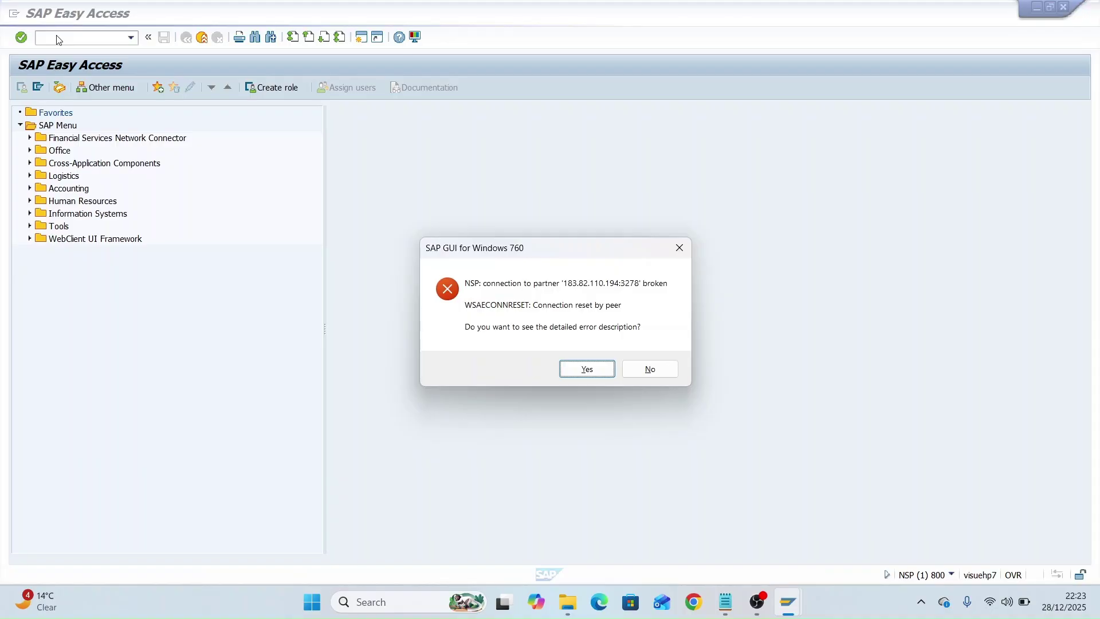
{"action": "left_click", "coordinate": [648, 369]}
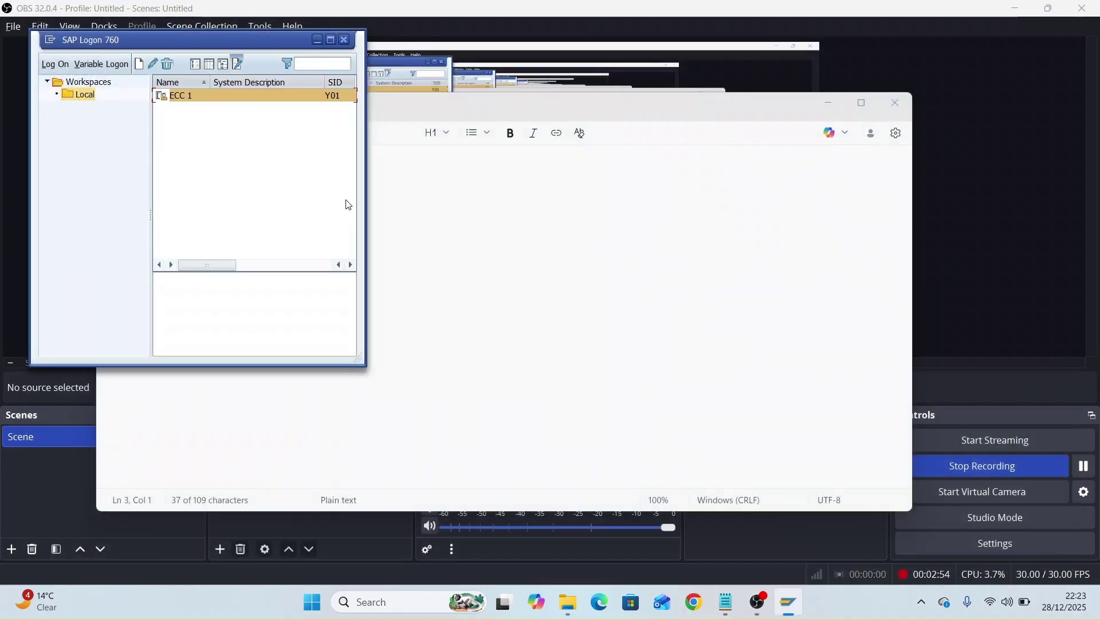
- Log on to the ECC 1 system with the user ID and account password, and acknowledge the license information
{"action": "double_click", "coordinate": [237, 102]}
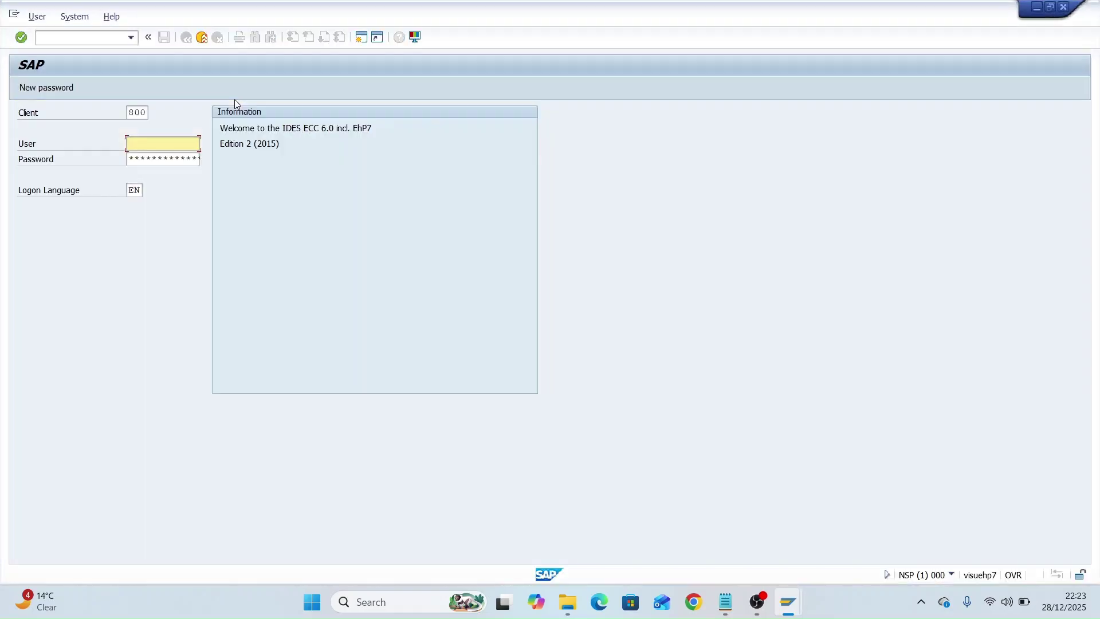
{"action": "key", "text": "Return"}
{"action": "key", "text": "Tab"}
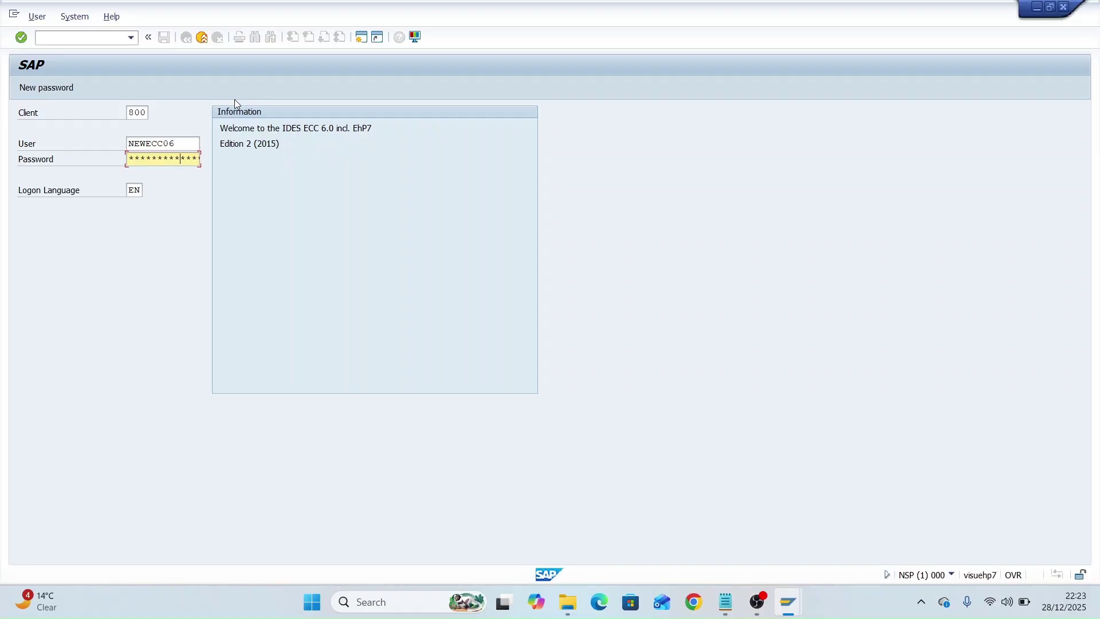
{"action": "key", "text": "Return"}
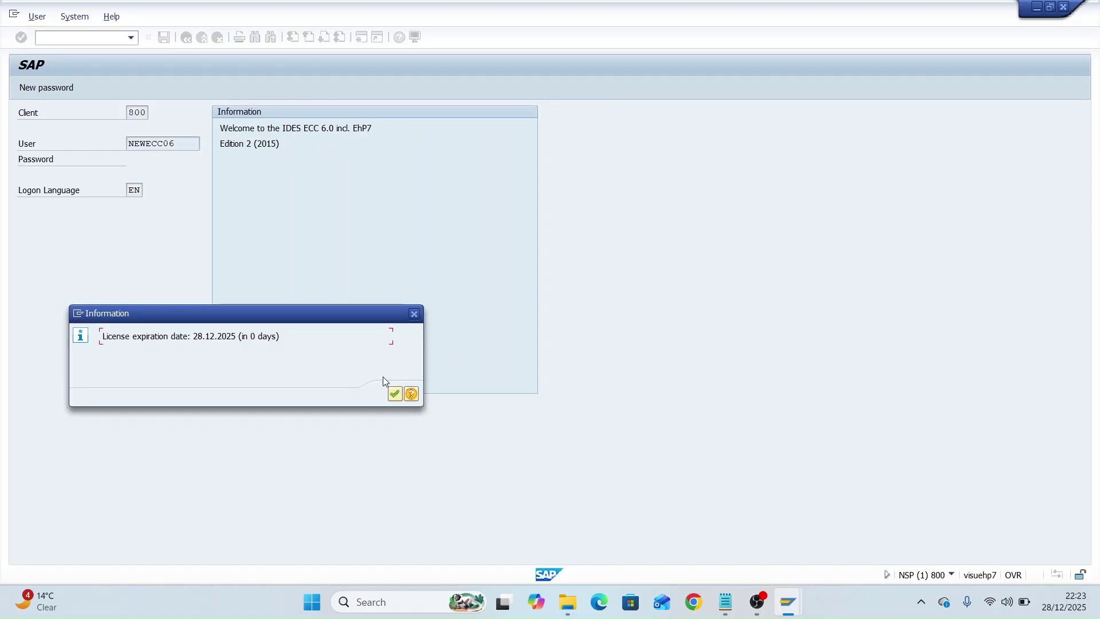
{"action": "left_click", "coordinate": [394, 393]}
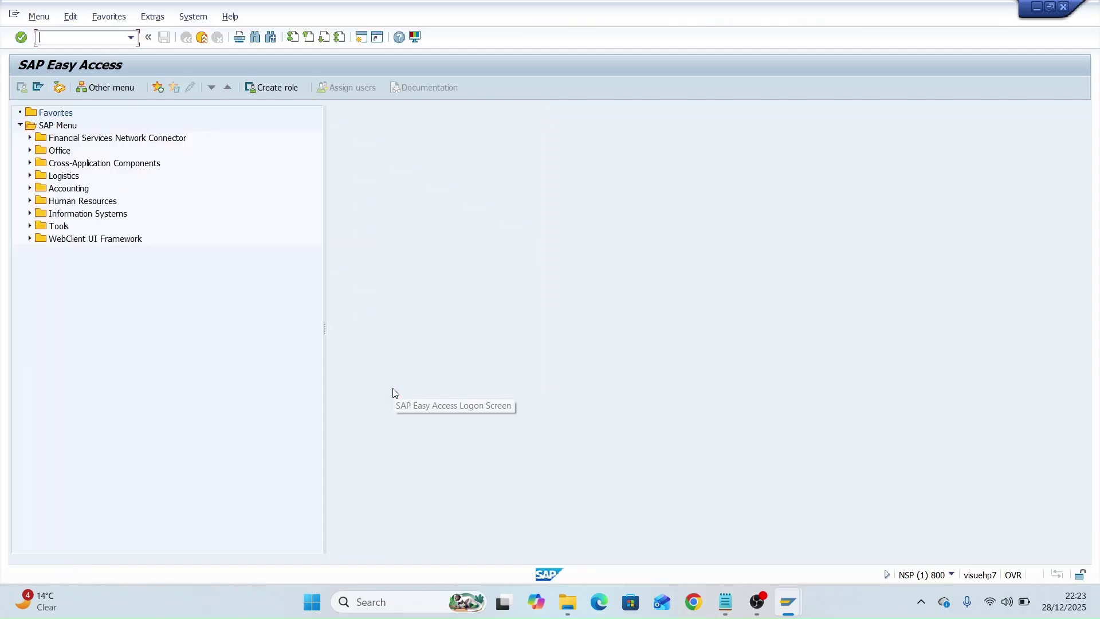
- Run transaction PFCG and enter Z_SD_DISPLAY_ROLE as the role name
{"action": "type", "text": "pfcg"}
{"action": "key", "text": "Return"}
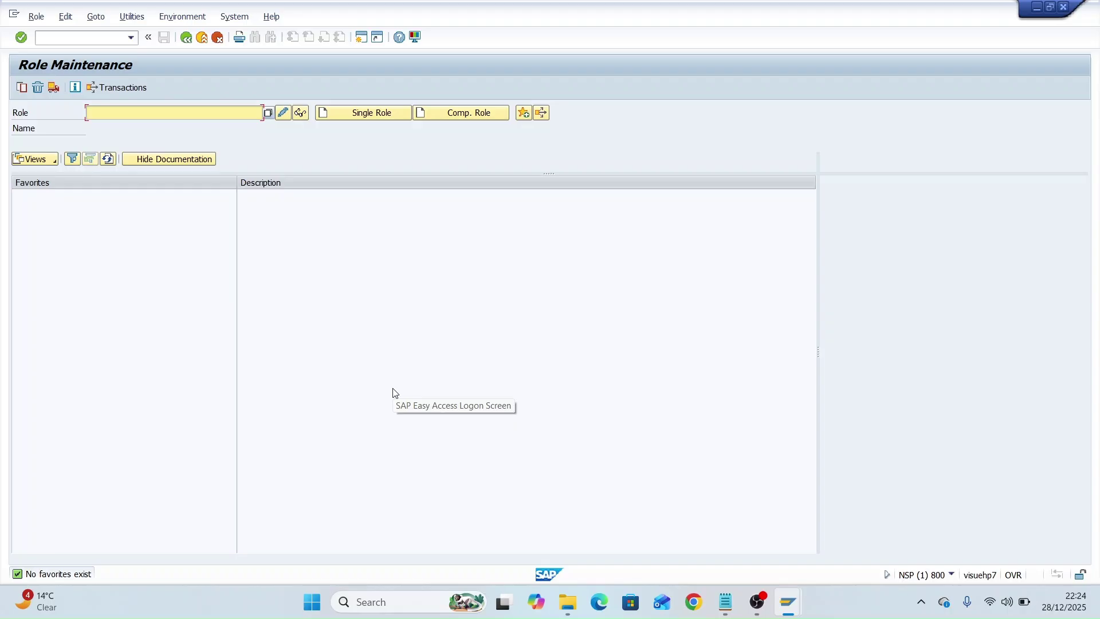
{"action": "type", "text": "Z"}
{"action": "type", "text": "_"}
{"action": "type", "text": "SD_Di"}
{"action": "key", "text": "BackSpace"}
{"action": "type", "text": "Is"}
{"action": "key", "text": "BackSpace"}
{"action": "type", "text": "SPLAY"}
{"action": "type", "text": "_"}
{"action": "type", "text": "Ro"}
{"action": "type", "text": "OLE"}
{"action": "key", "text": "Return"}
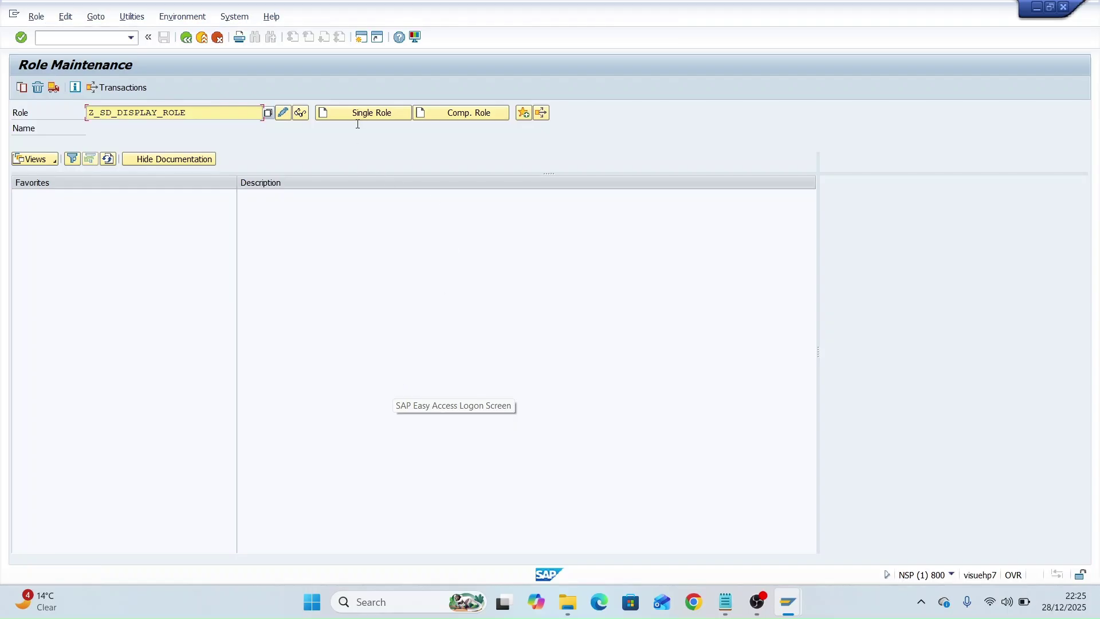
{"action": "left_click", "coordinate": [283, 113]}
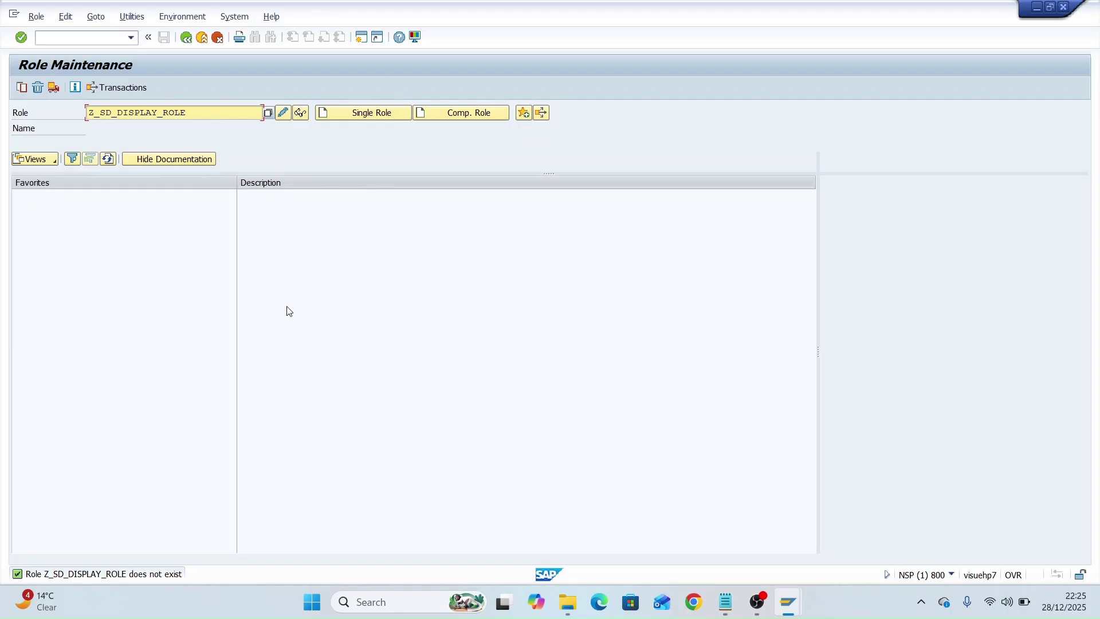
{"action": "left_click", "coordinate": [341, 112]}
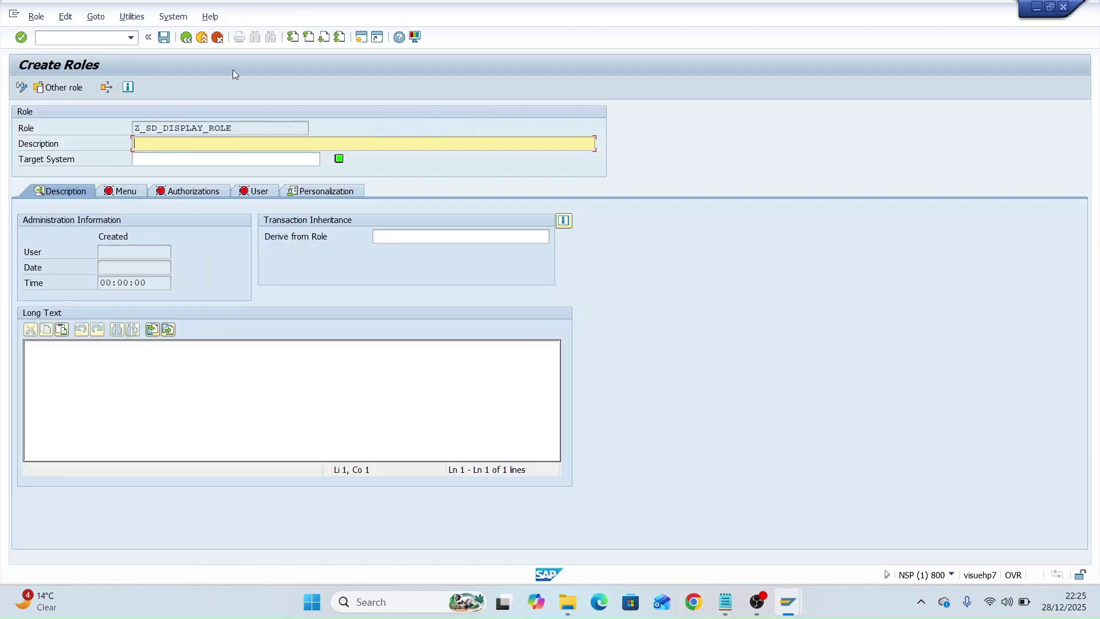
{"action": "left_click", "coordinate": [188, 39]}
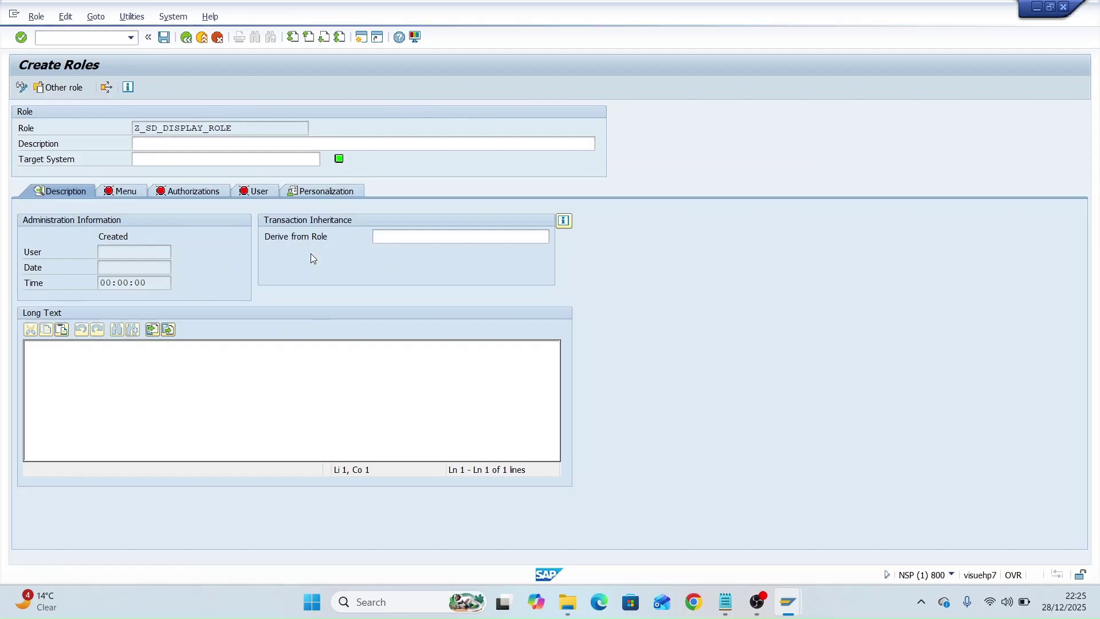
{"action": "left_click", "coordinate": [320, 276]}
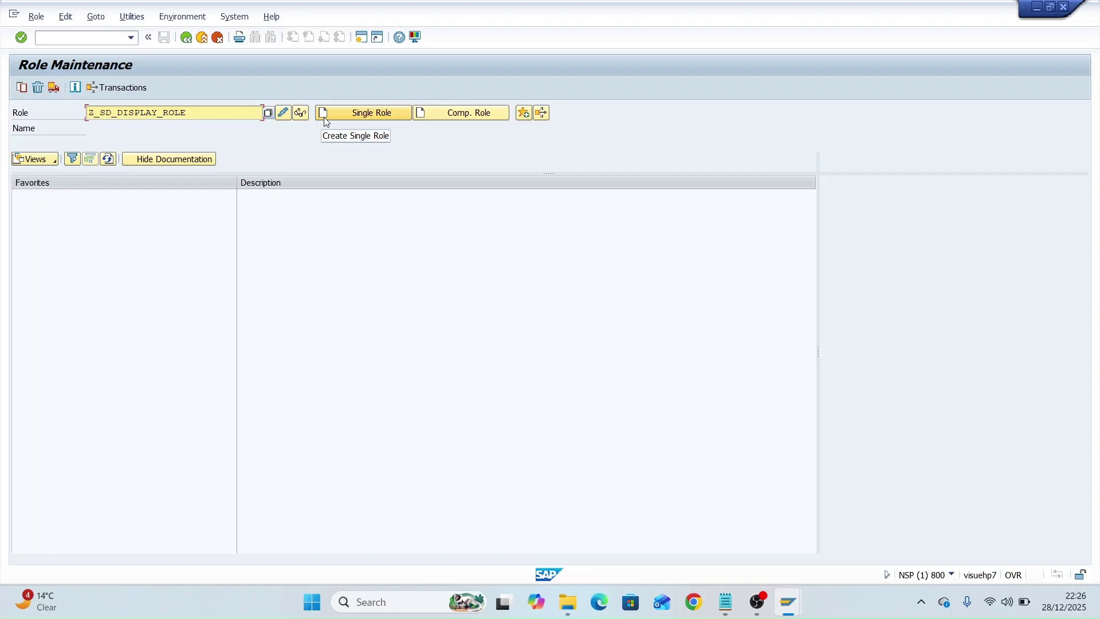
- Create Z_SD_DISPLAY_ROLE as a single role with the description "SD: DISPLAY Role" and save it on the way to its menu
{"action": "left_click", "coordinate": [353, 120]}
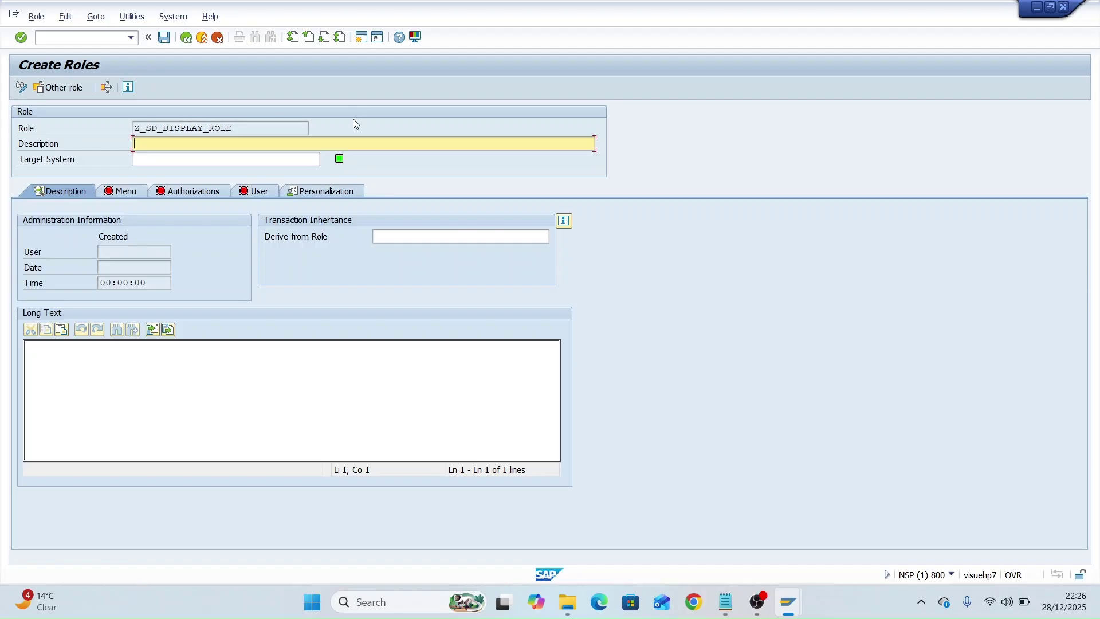
{"action": "type", "text": "SD: DISPLAYT"}
{"action": "key", "text": "BackSpace"}
{"action": "type", "text": "Role"}
{"action": "left_click", "coordinate": [110, 191]}
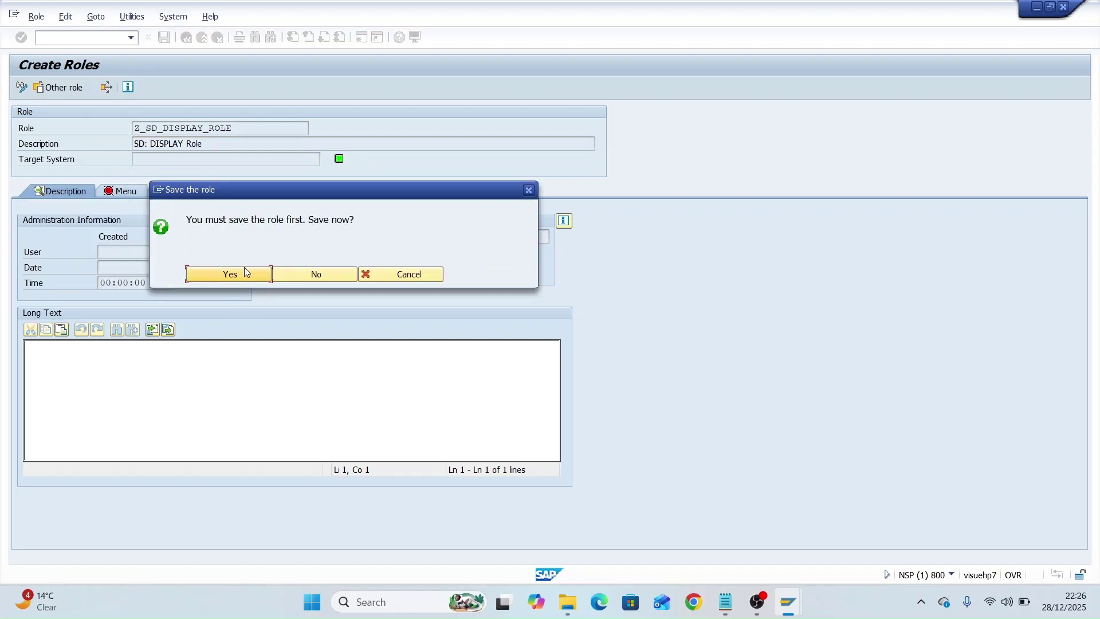
{"action": "left_click", "coordinate": [247, 273]}
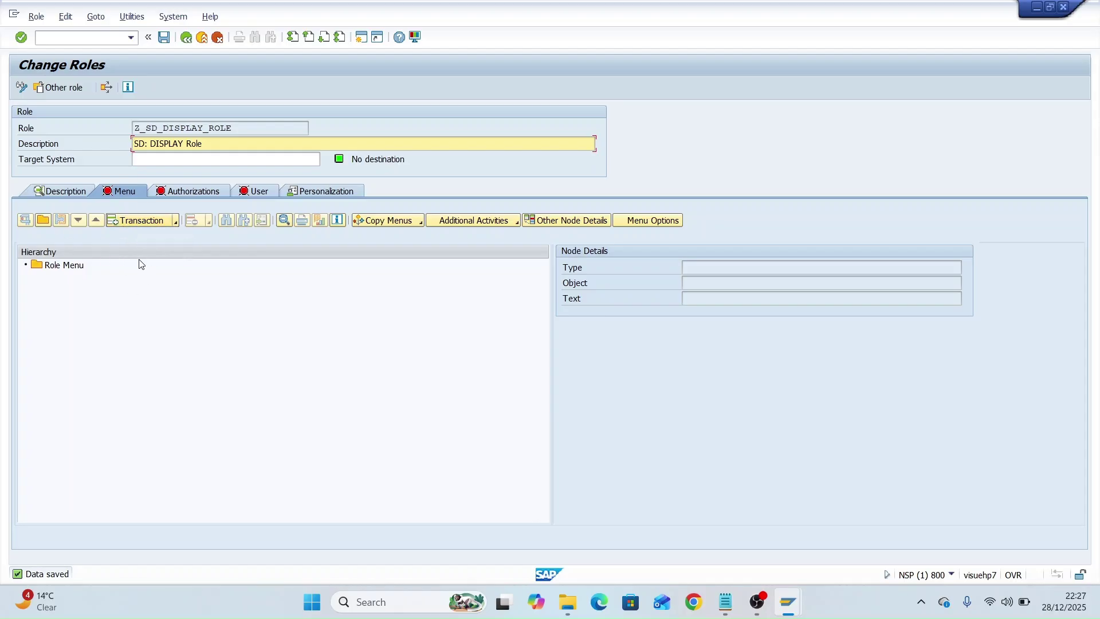
- Assign transactions VA03 and VF03 to the role menu and save the role
{"action": "left_click", "coordinate": [132, 223]}
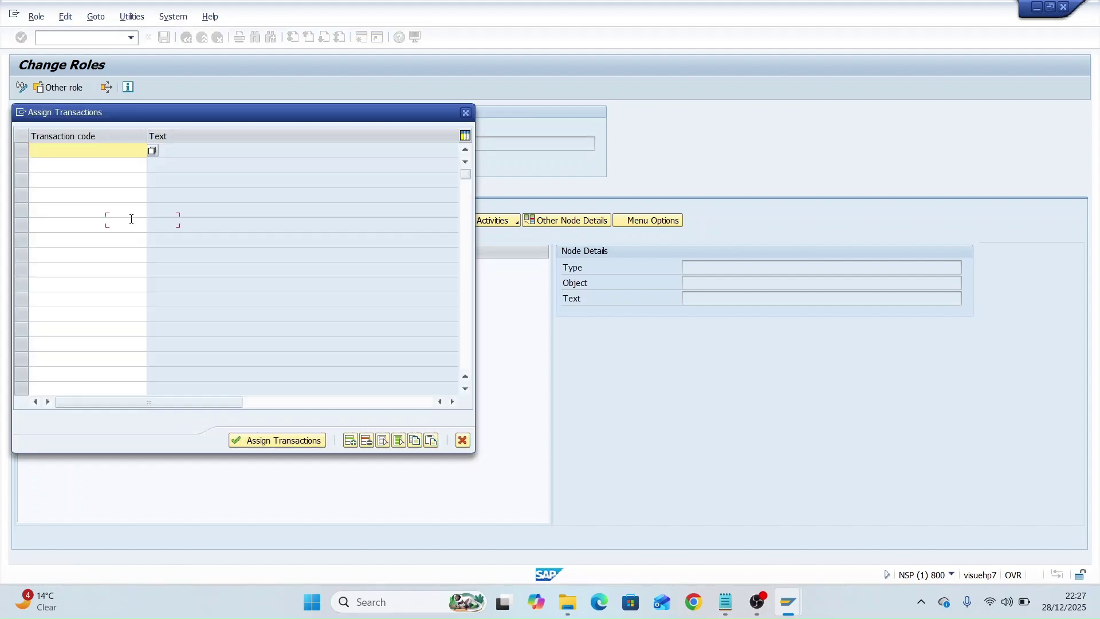
{"action": "type", "text": "VA03"}
{"action": "key", "text": "Return"}
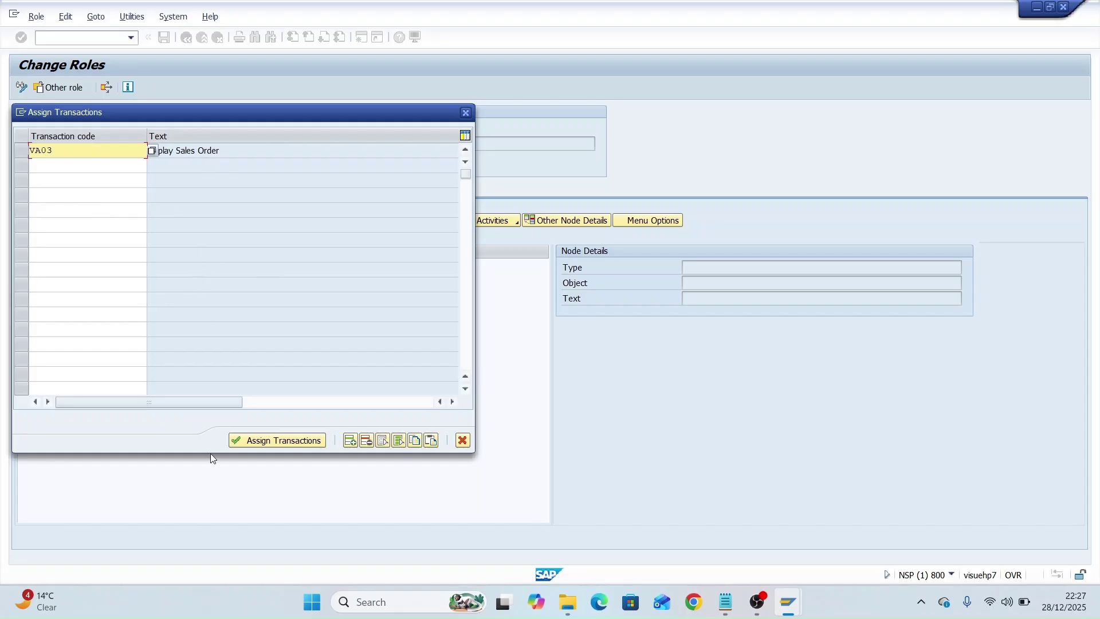
{"action": "left_click", "coordinate": [88, 164]}
{"action": "type", "text": "V"}
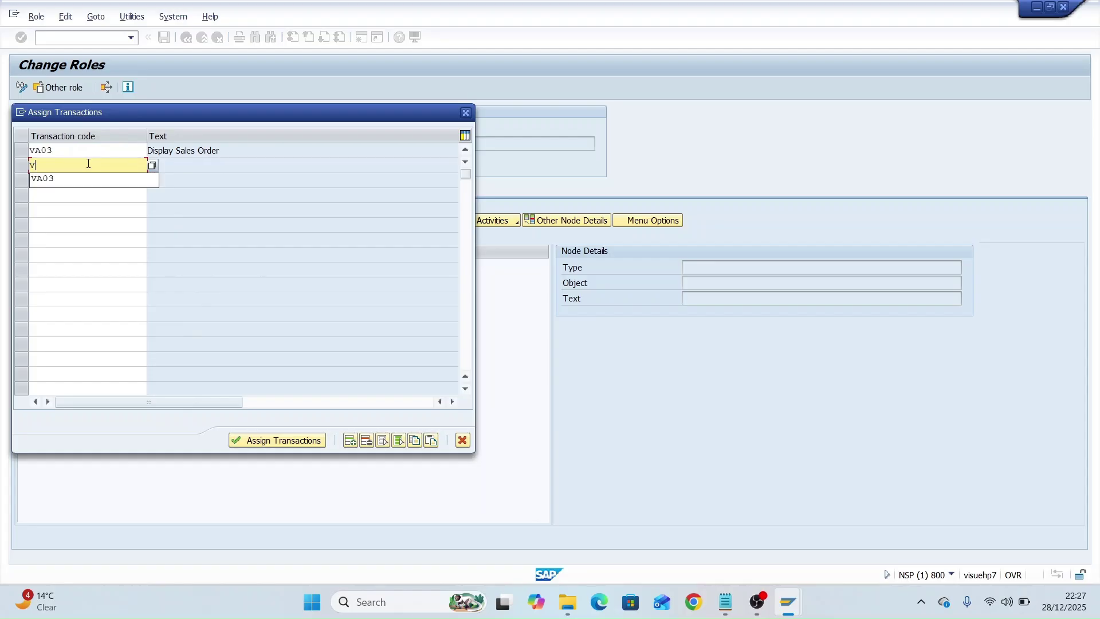
{"action": "type", "text": "F03"}
{"action": "key", "text": "Return"}
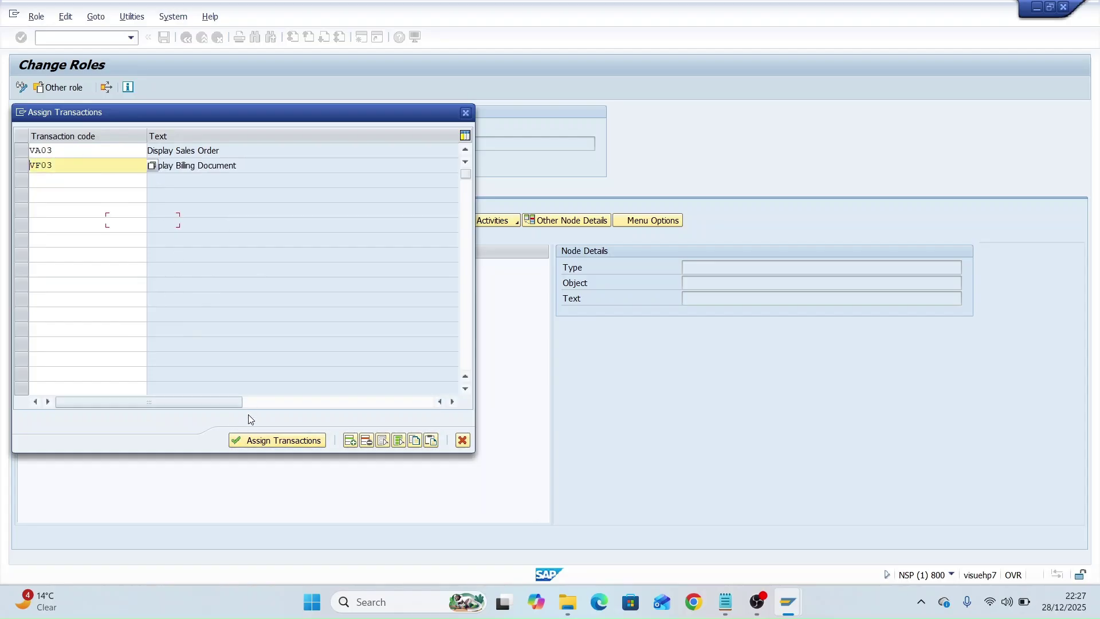
{"action": "left_click", "coordinate": [270, 445]}
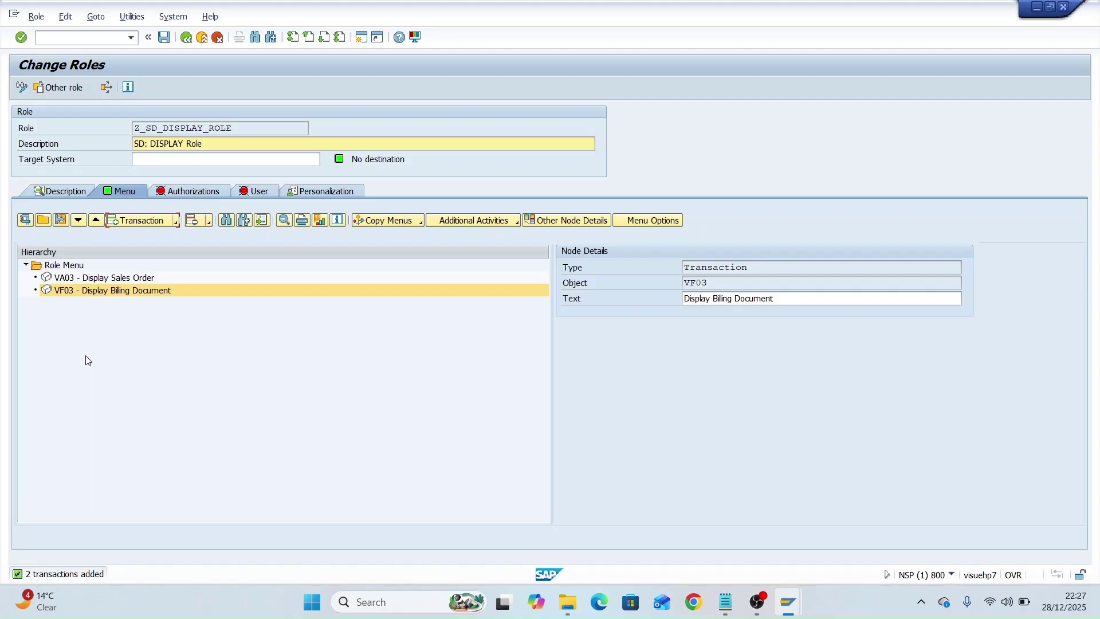
{"action": "left_click", "coordinate": [173, 238]}
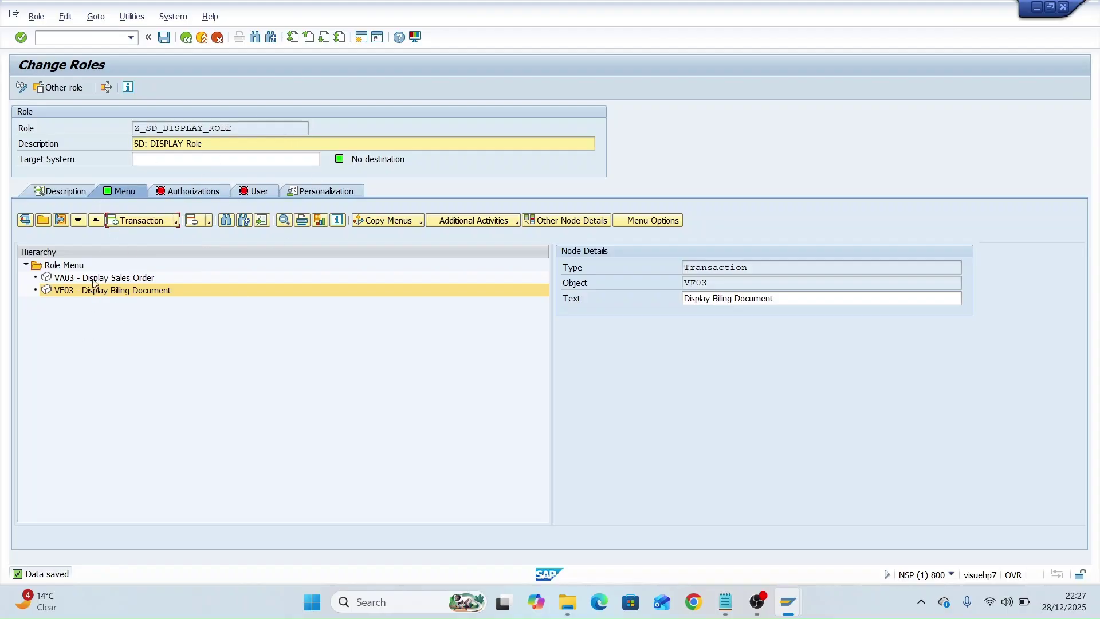
- Open the role's authorization data for changing, skip the organizational levels, and save it with the default profile name and text
{"action": "left_click", "coordinate": [175, 191]}
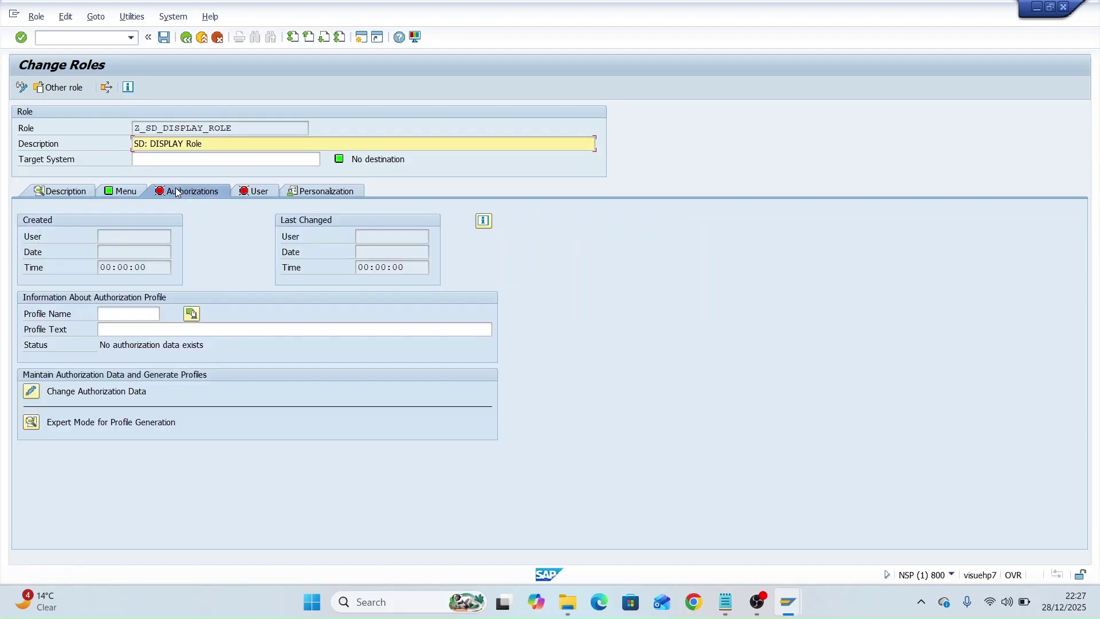
{"action": "left_click", "coordinate": [32, 392]}
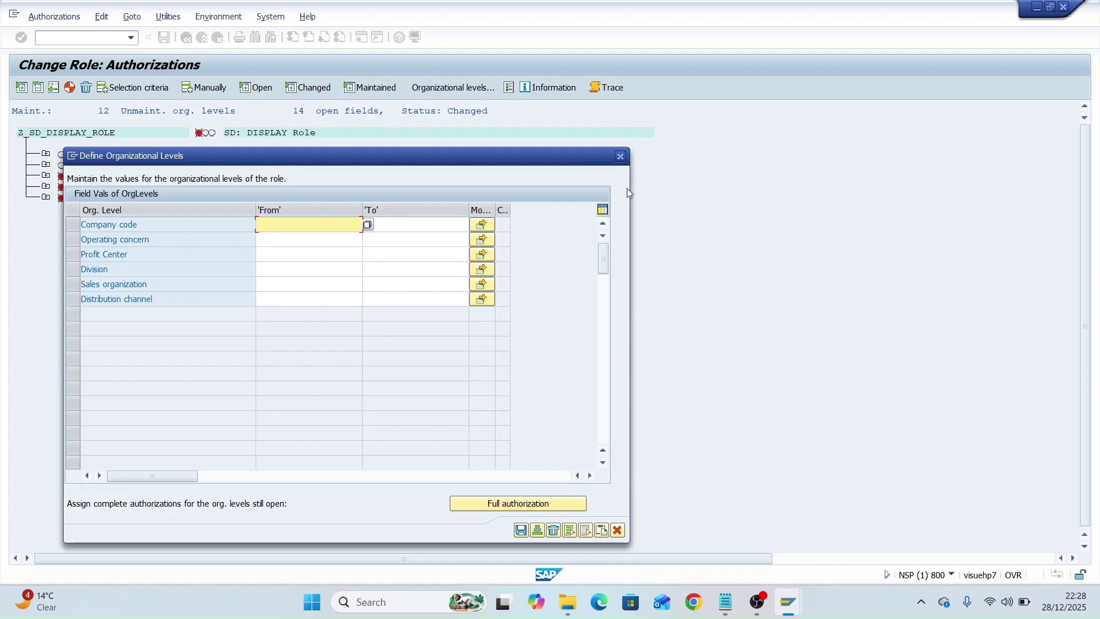
{"action": "left_click", "coordinate": [620, 157]}
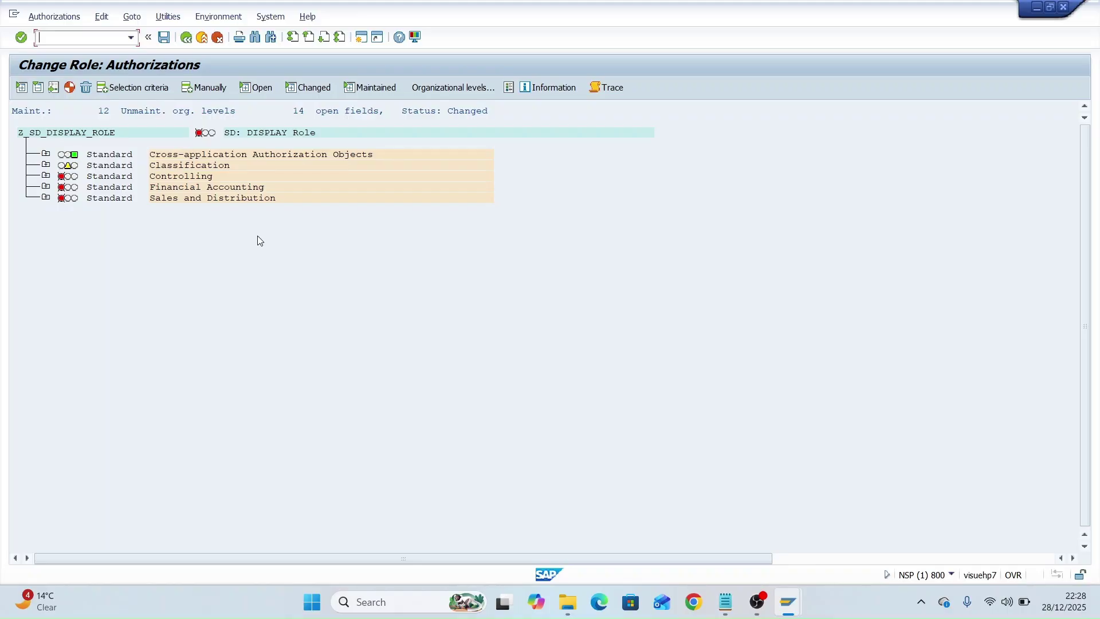
{"action": "key", "text": "ctrl+s"}
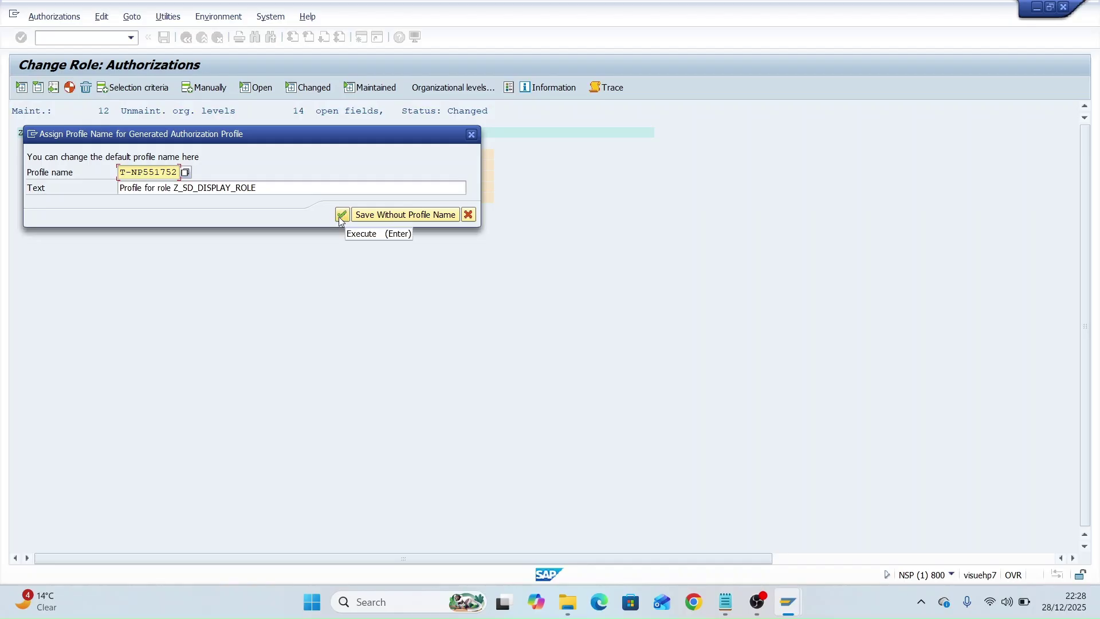
{"action": "left_click", "coordinate": [341, 215]}
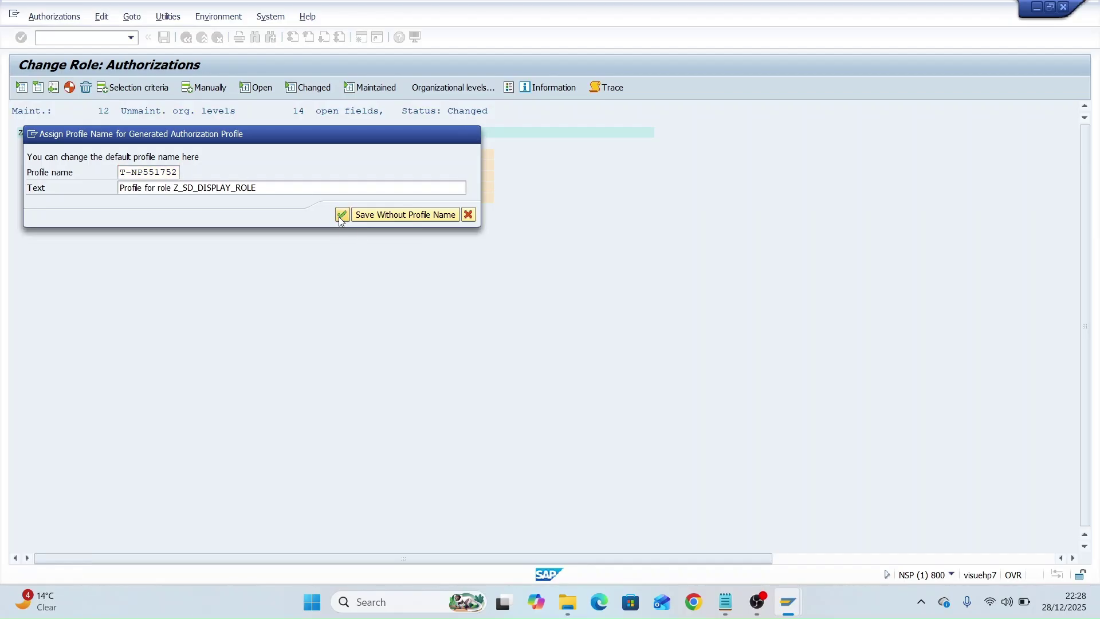
- Generate the role's authorization profile despite the open organizational levels and return to the role
{"action": "left_click", "coordinate": [69, 87]}
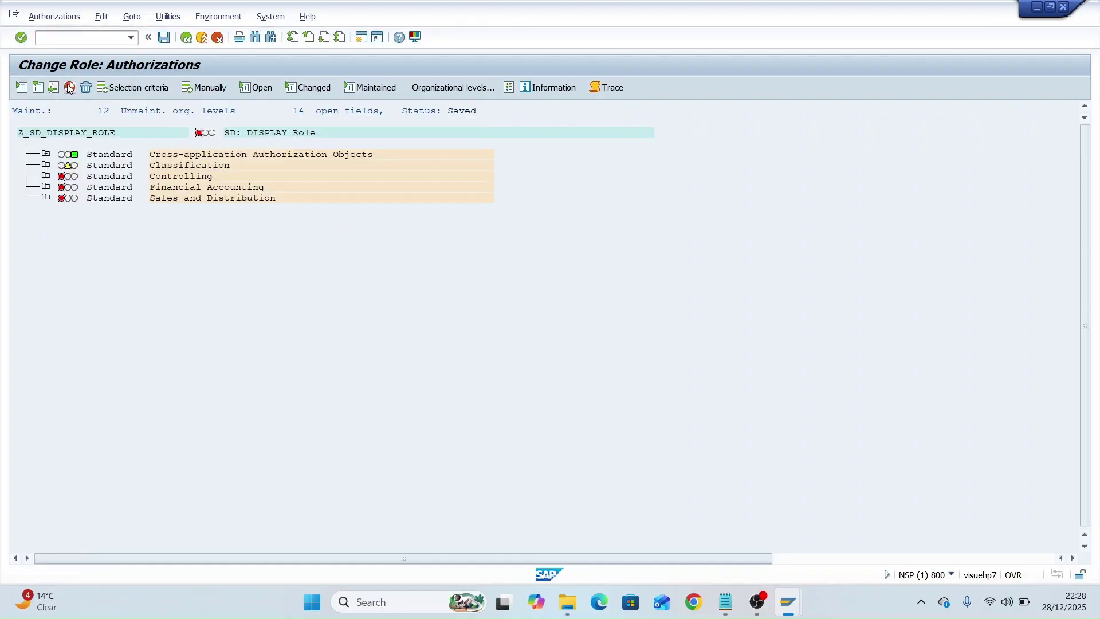
{"action": "left_click", "coordinate": [216, 253]}
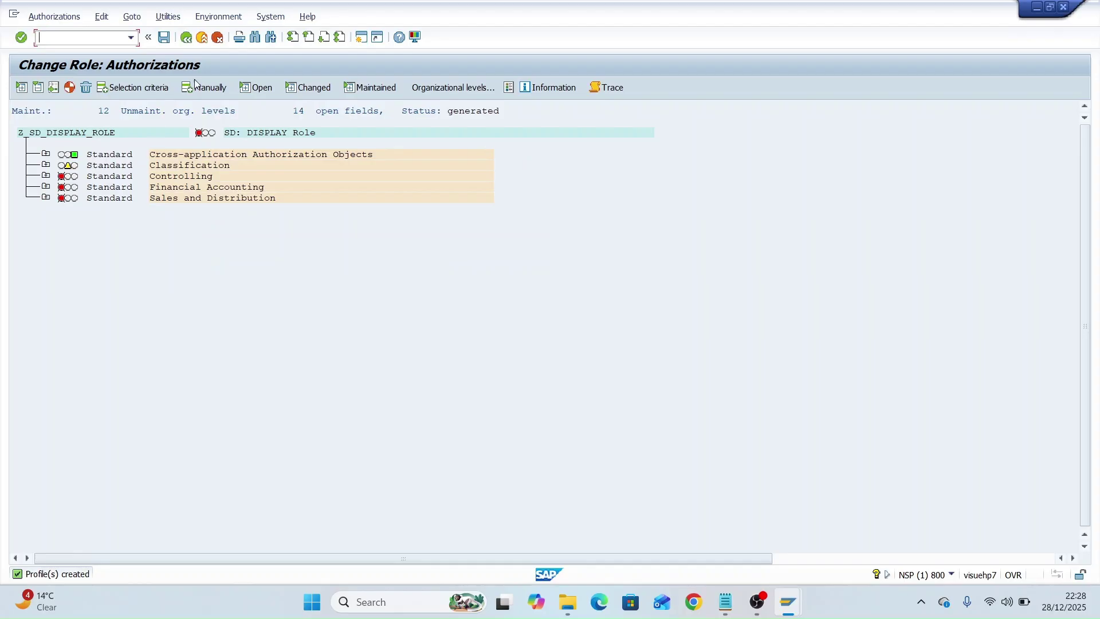
{"action": "left_click", "coordinate": [187, 37]}
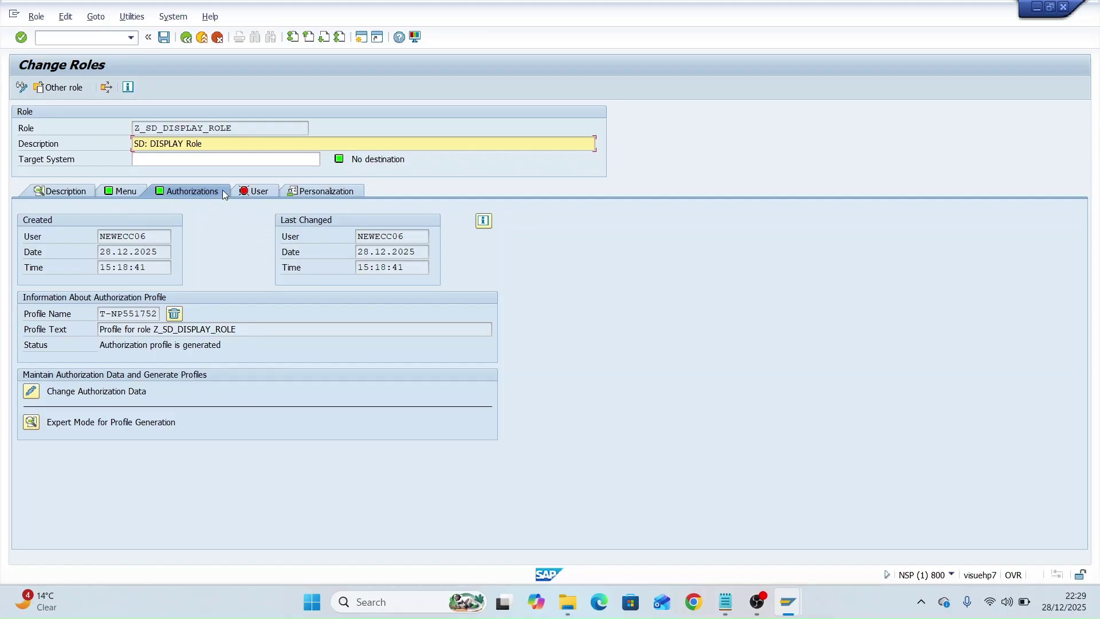
- Assign user ID SAP_SHIKSHA to the role and save the assignment
{"action": "left_click", "coordinate": [255, 194]}
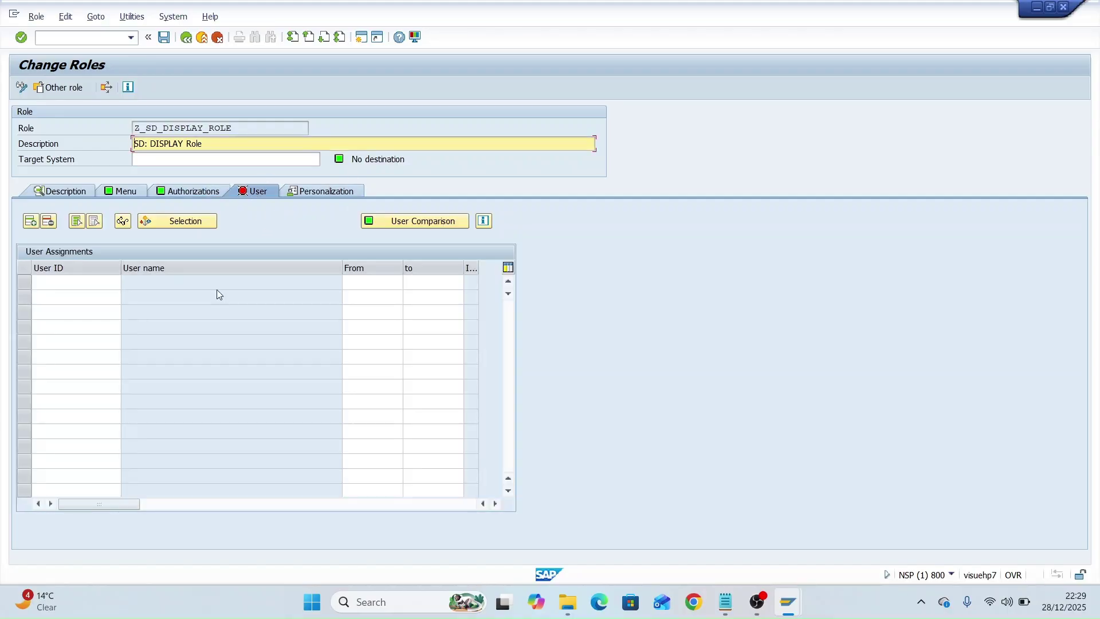
{"action": "left_click", "coordinate": [80, 285]}
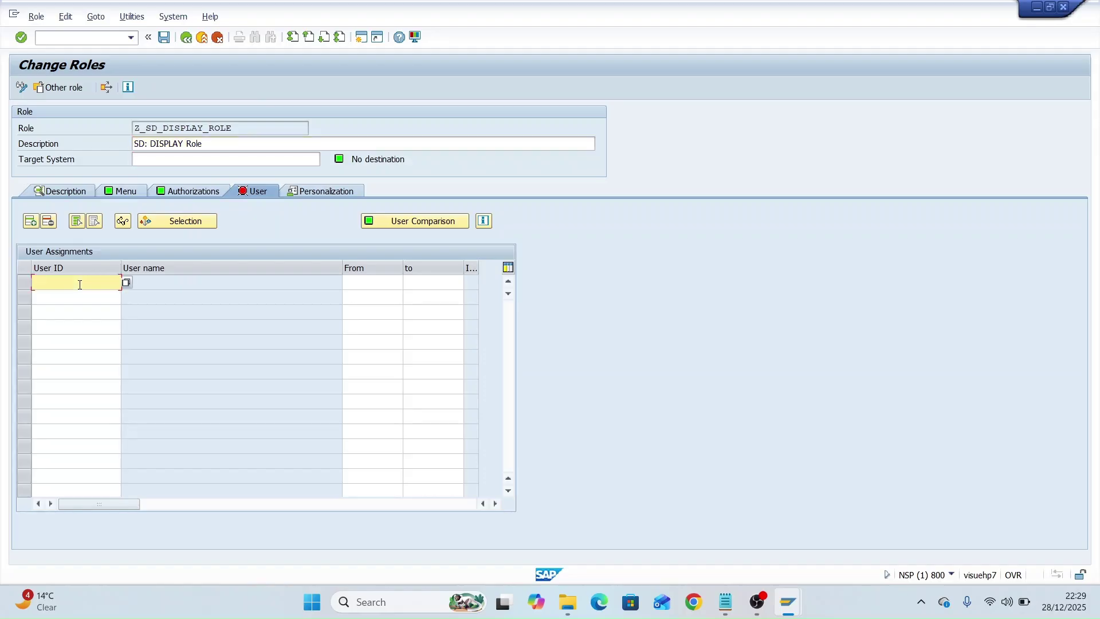
{"action": "type", "text": "SAP_SHiksha"}
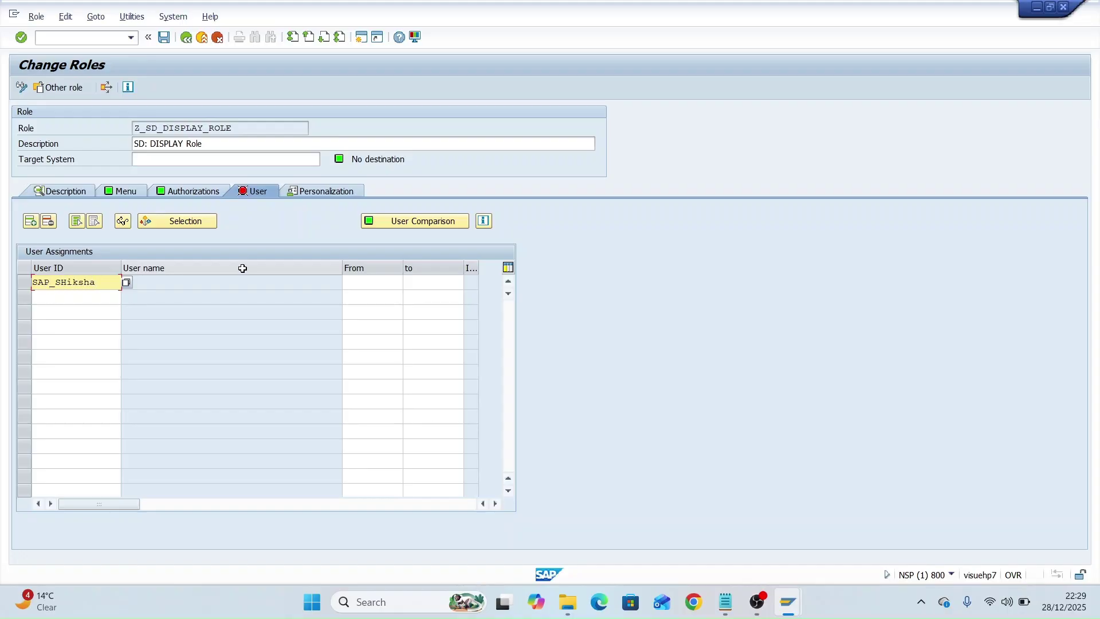
{"action": "key", "text": "Return"}
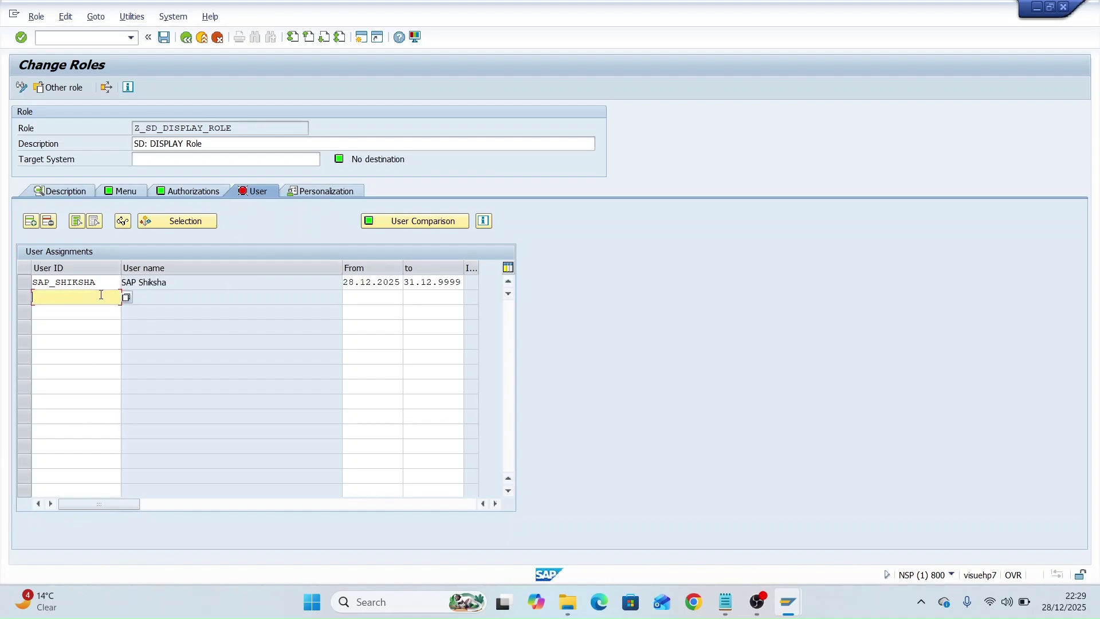
{"action": "key", "text": "ctrl+s"}
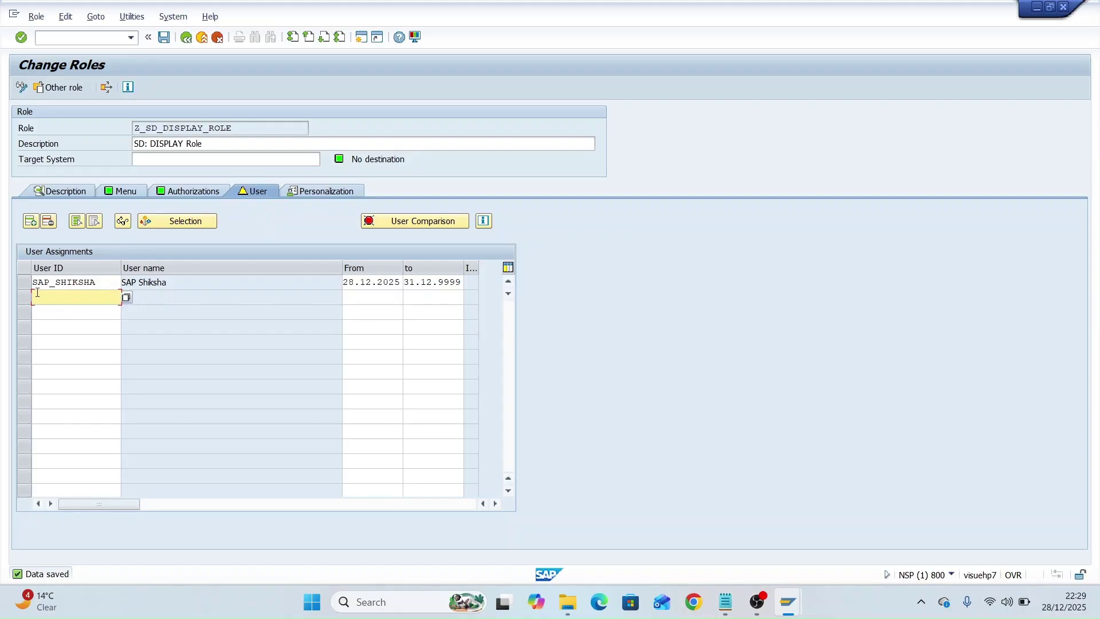
- Run the complete user master comparison for the role and go back to the initial role maintenance screen
{"action": "left_click", "coordinate": [398, 224]}
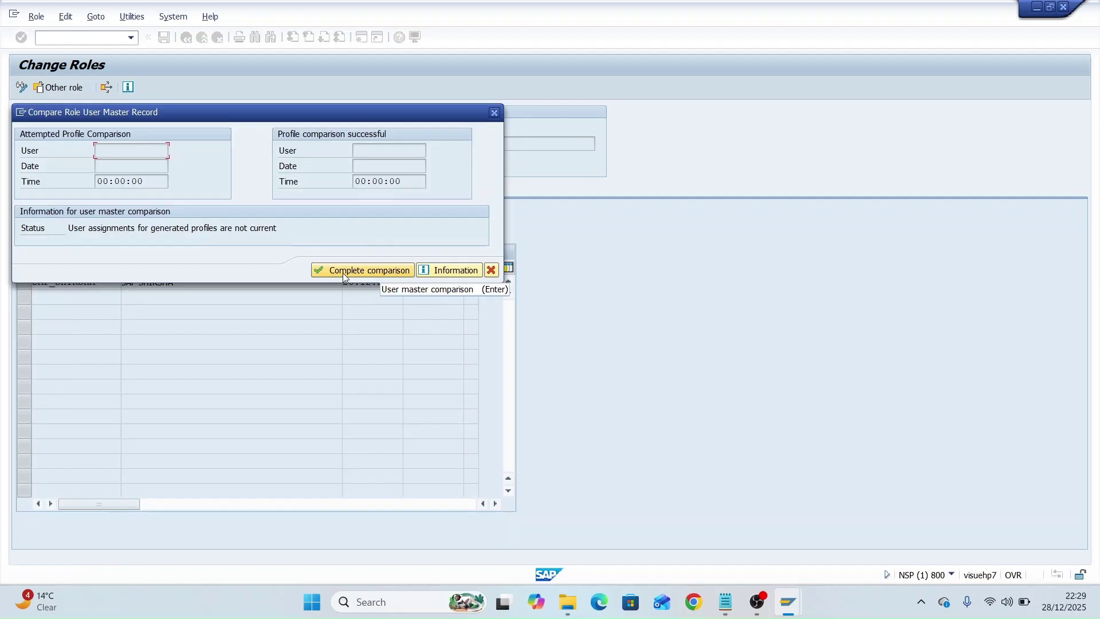
{"action": "left_click", "coordinate": [343, 272]}
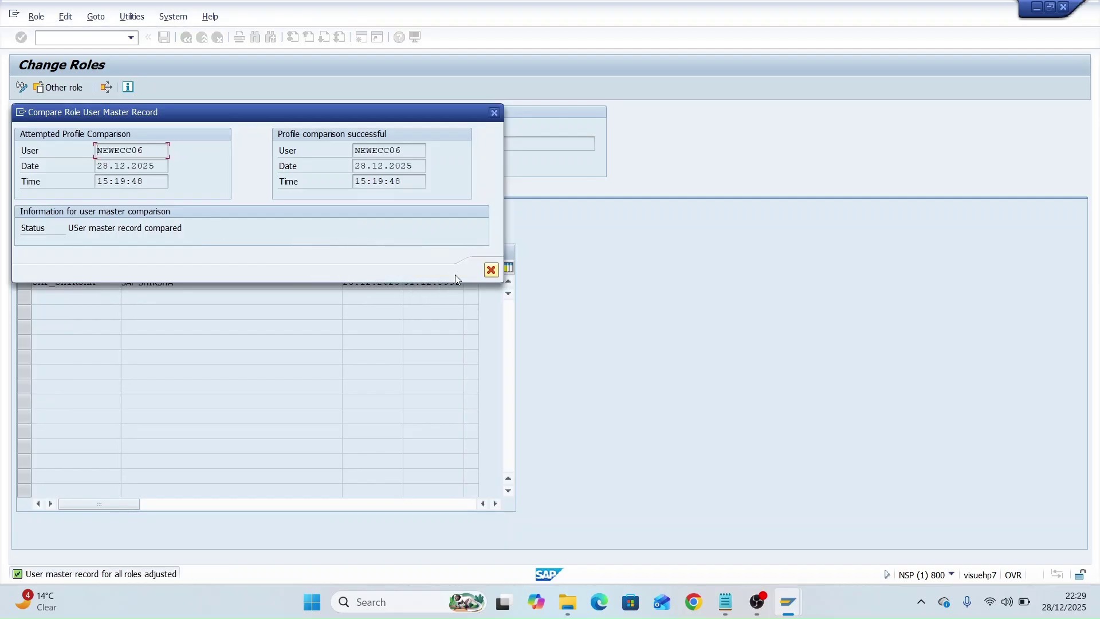
{"action": "left_click", "coordinate": [490, 272]}
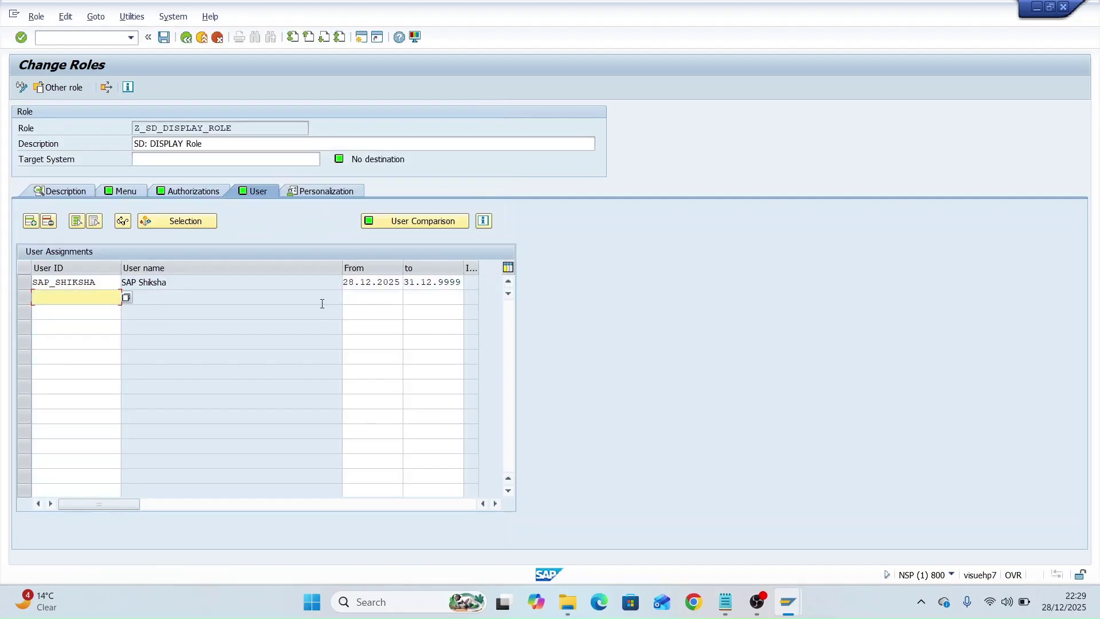
{"action": "left_click", "coordinate": [181, 38]}
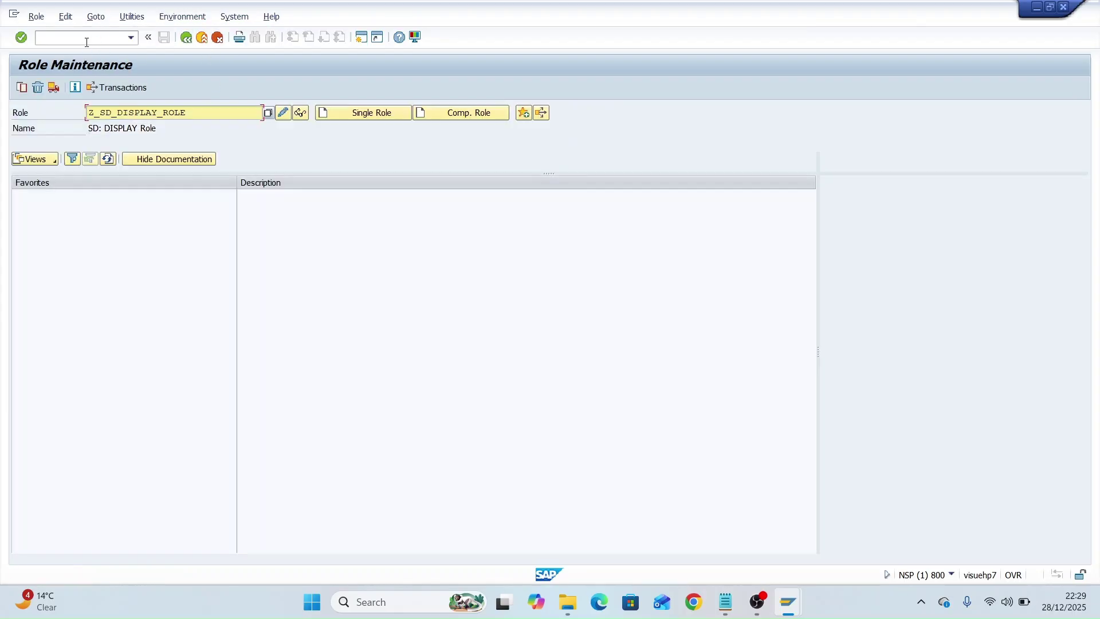
- Run transaction SU01, open user SAP_SHIKSHA for changing, and check its assigned profiles and roles
{"action": "left_click", "coordinate": [86, 42]}
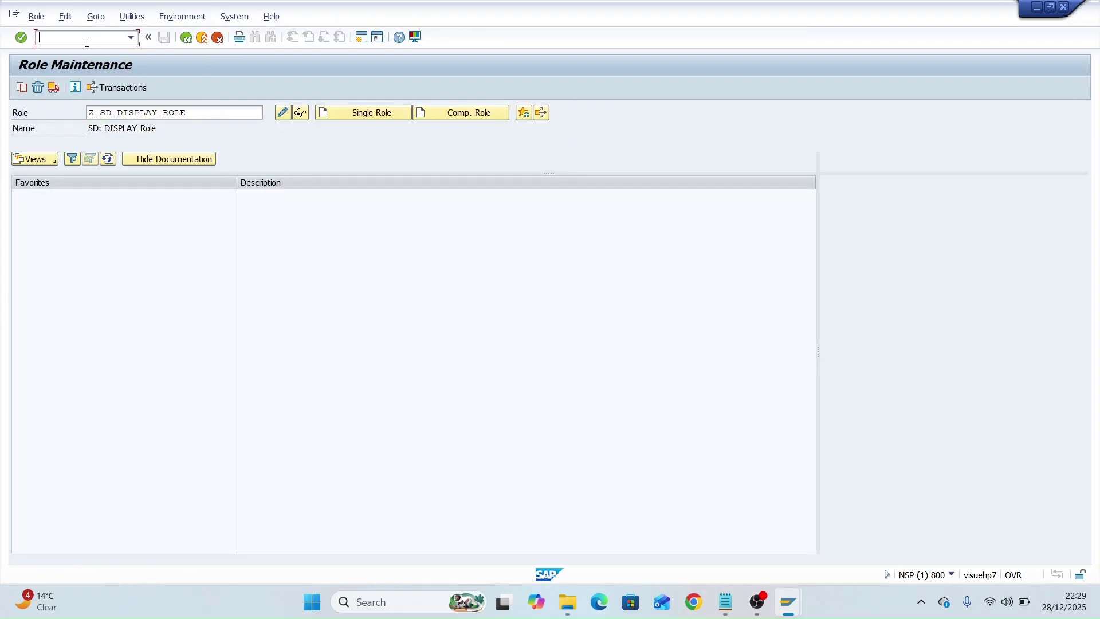
{"action": "left_click", "coordinate": [114, 112]}
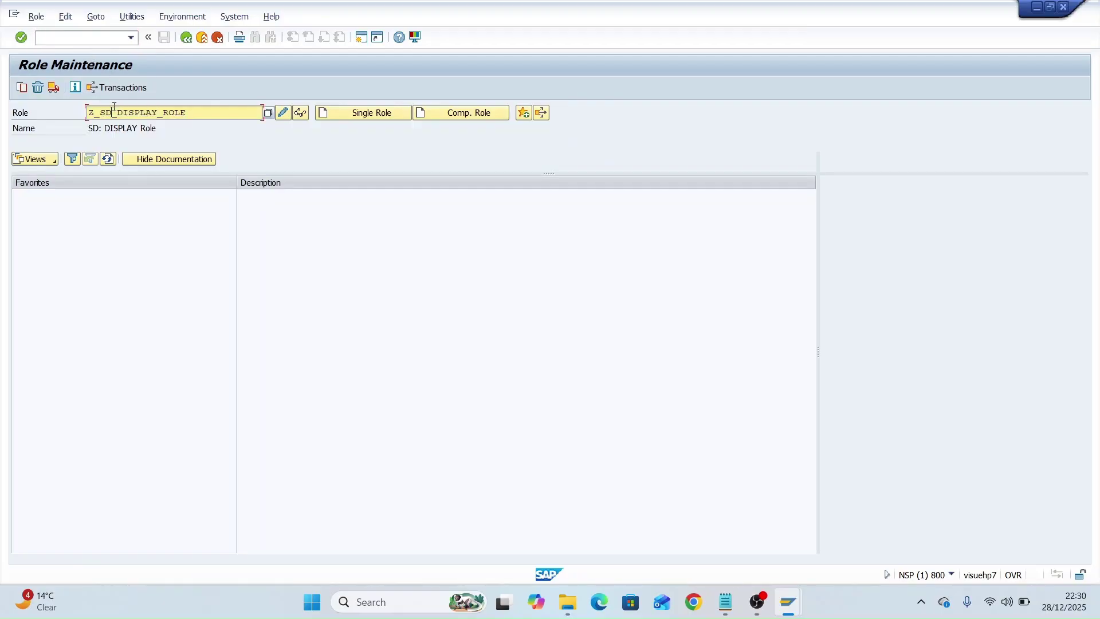
{"action": "left_click", "coordinate": [92, 39]}
{"action": "type", "text": "/"}
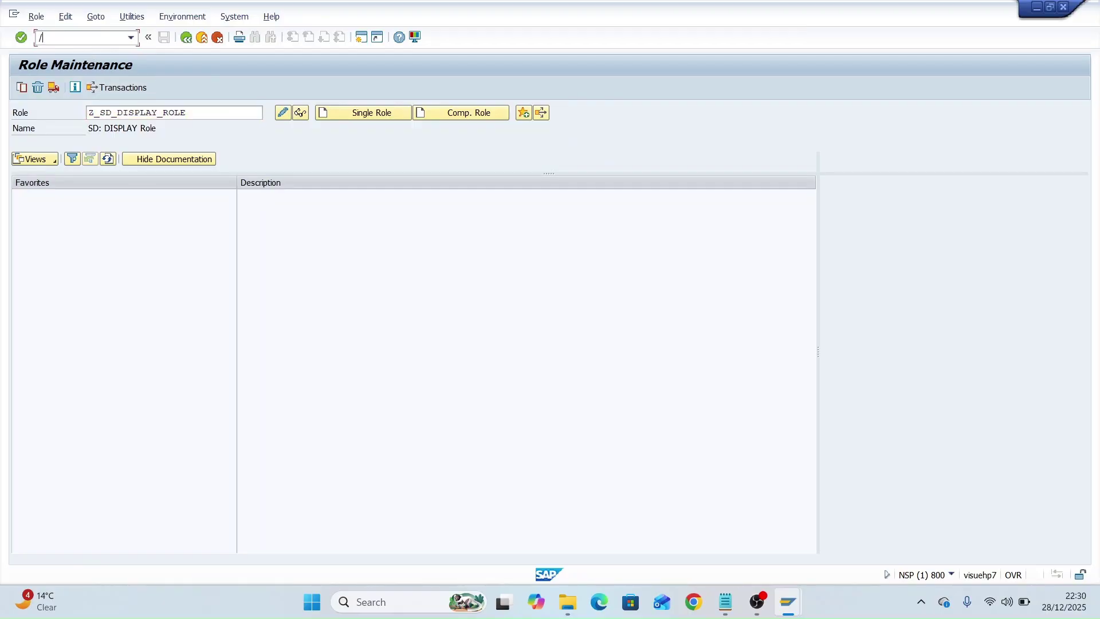
{"action": "type", "text": "nsu01"}
{"action": "key", "text": "Return"}
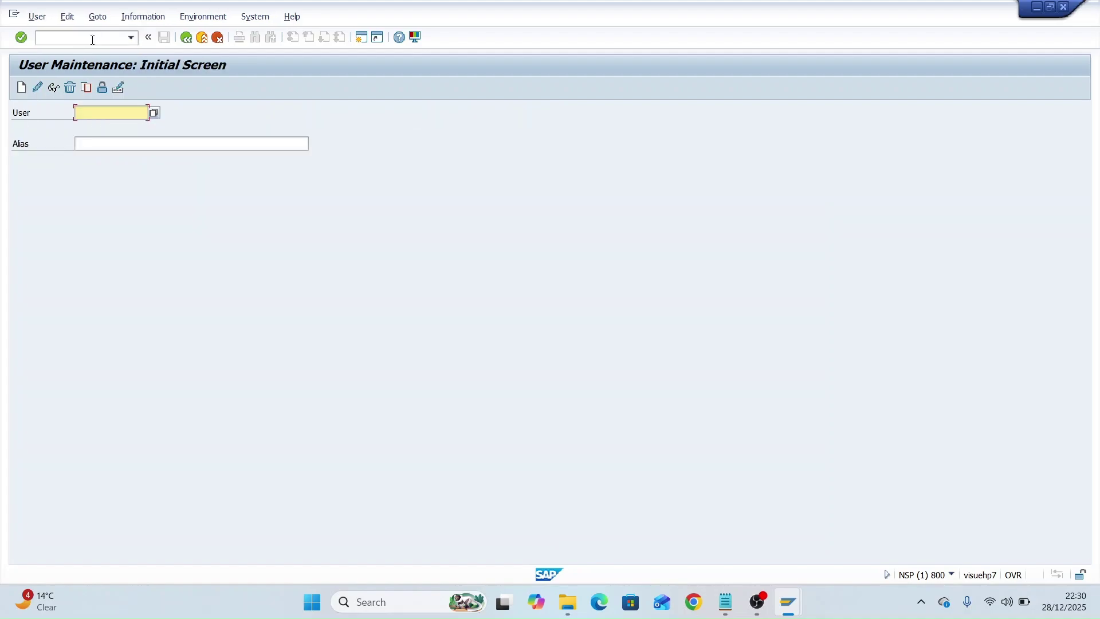
{"action": "key", "text": "Down"}
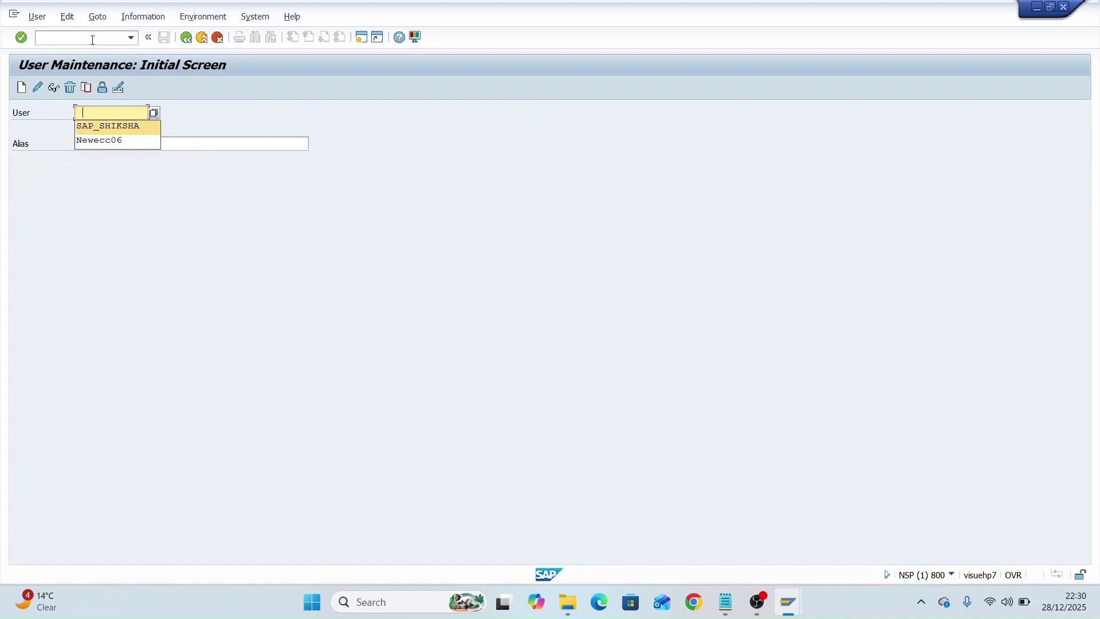
{"action": "key", "text": "Return"}
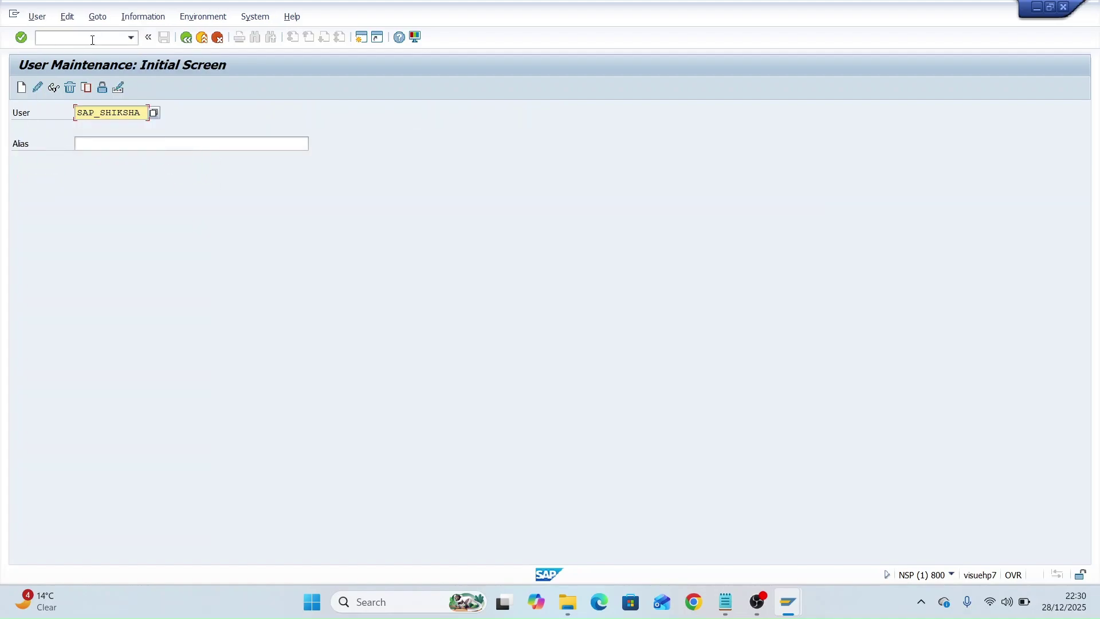
{"action": "left_click", "coordinate": [36, 88]}
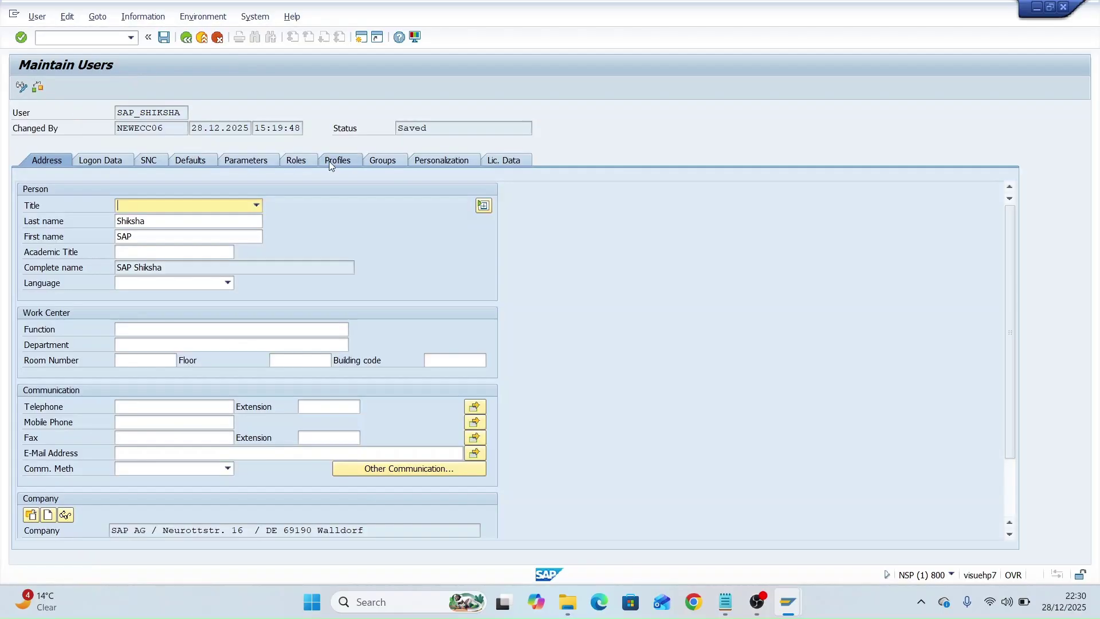
{"action": "left_click", "coordinate": [335, 160]}
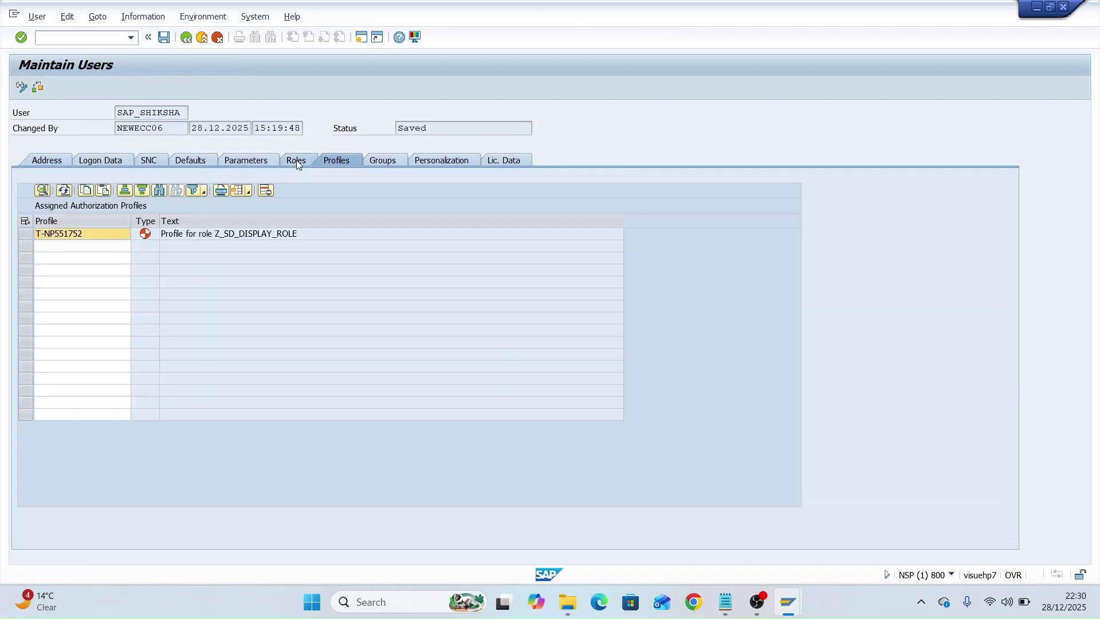
{"action": "left_click", "coordinate": [302, 160]}
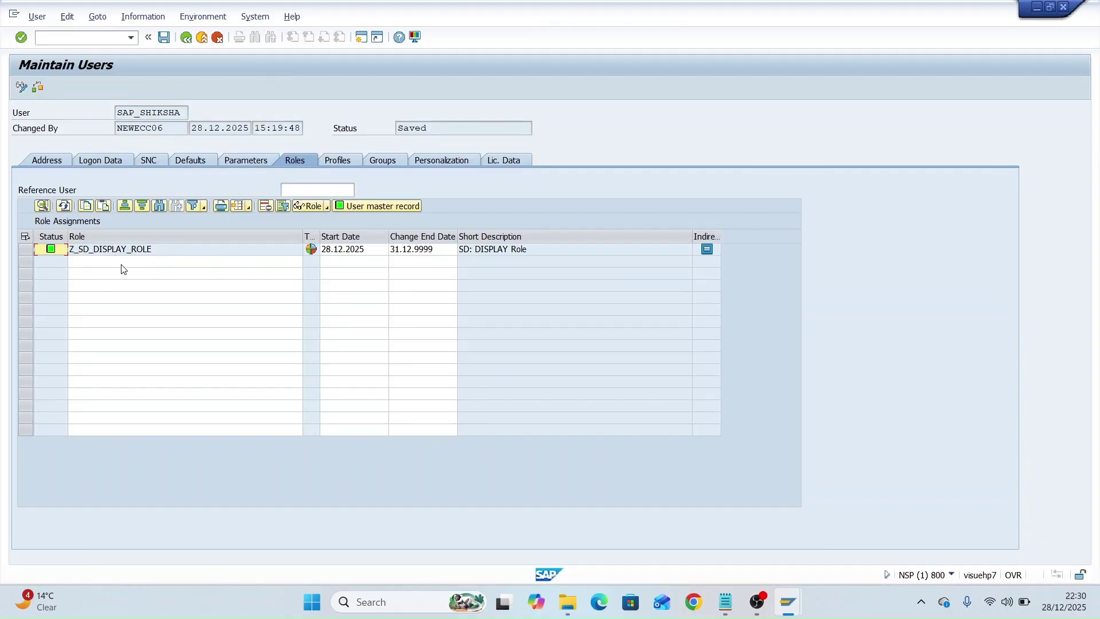
- Try to assign the role Z_SD_DISPLAY_ROLE to the user a second time directly in the user's role assignments
{"action": "left_click", "coordinate": [121, 264]}
{"action": "type", "text": "Z_SD_DISPLAY_ROLE"}
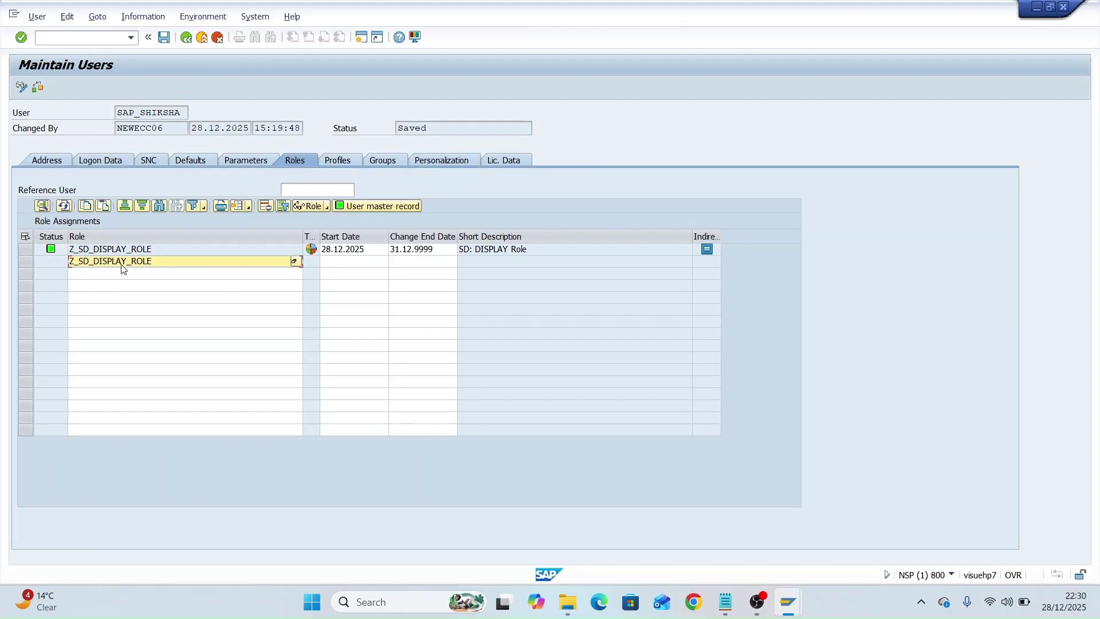
{"action": "key", "text": "Return"}
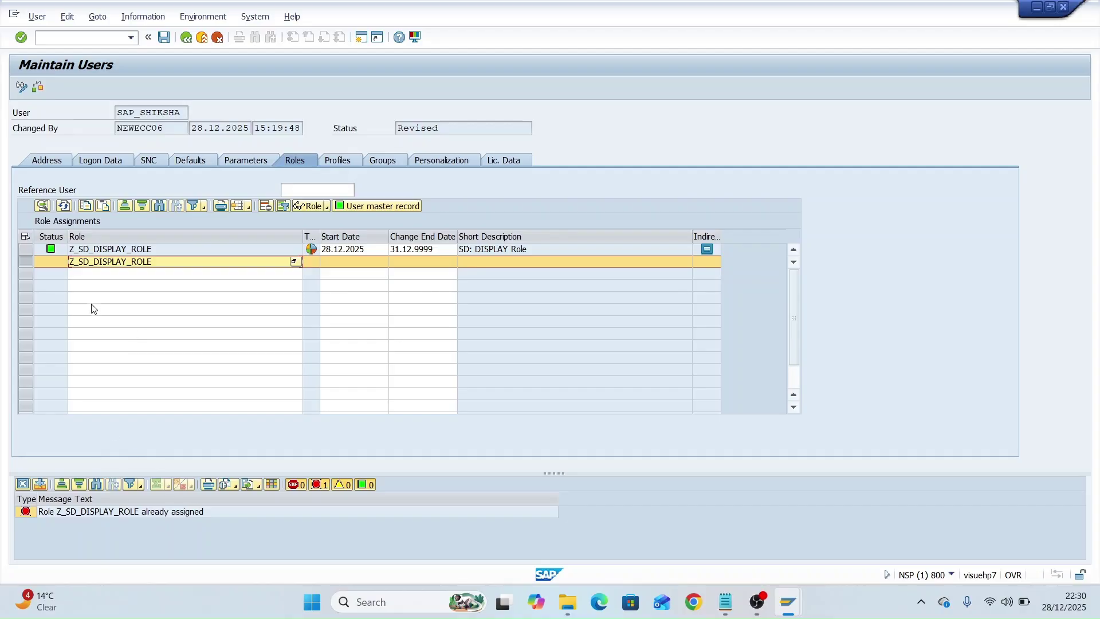
- Run transaction PFCG, open Z_SD_DISPLAY_ROLE for changing, and review the transactions in its menu
{"action": "left_click", "coordinate": [78, 36]}
{"action": "type", "text": "/npfcg"}
{"action": "key", "text": "Return"}
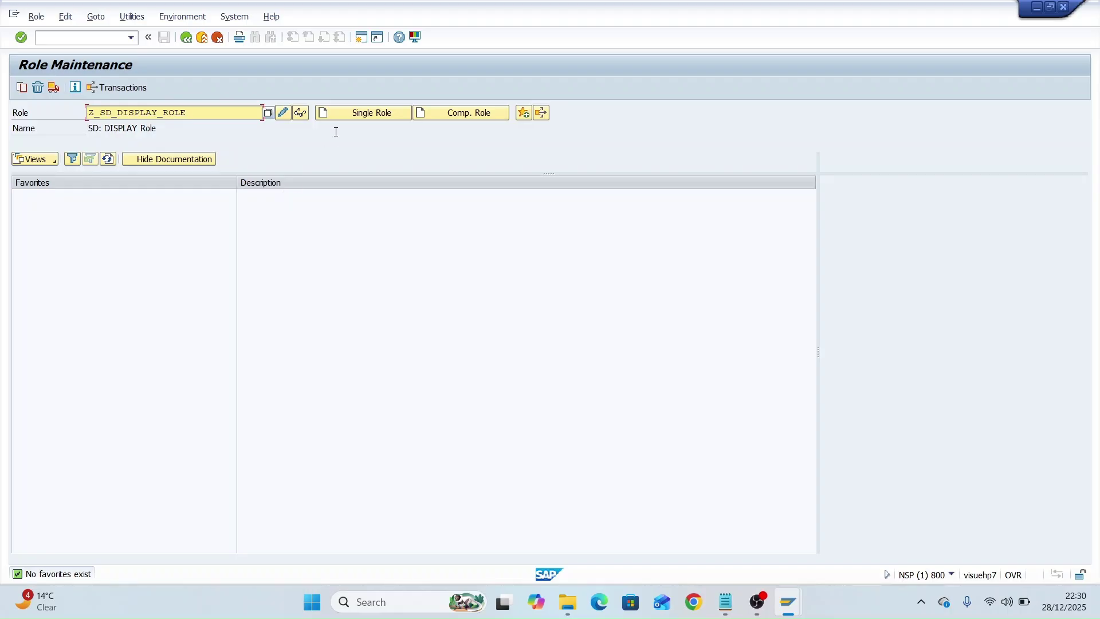
{"action": "left_click", "coordinate": [369, 119]}
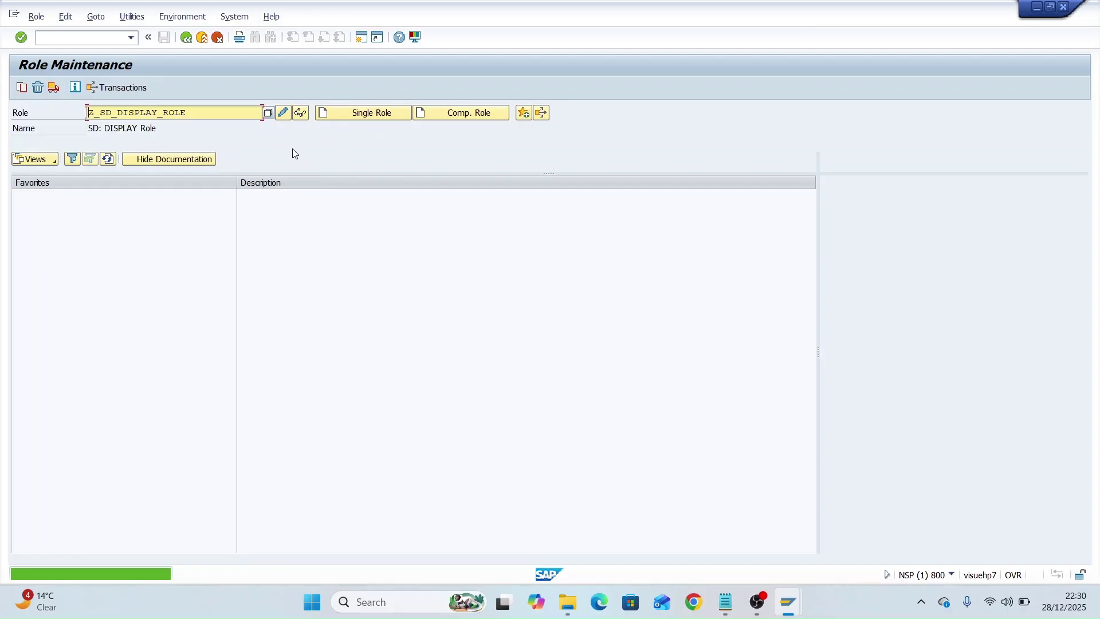
{"action": "left_click", "coordinate": [283, 112]}
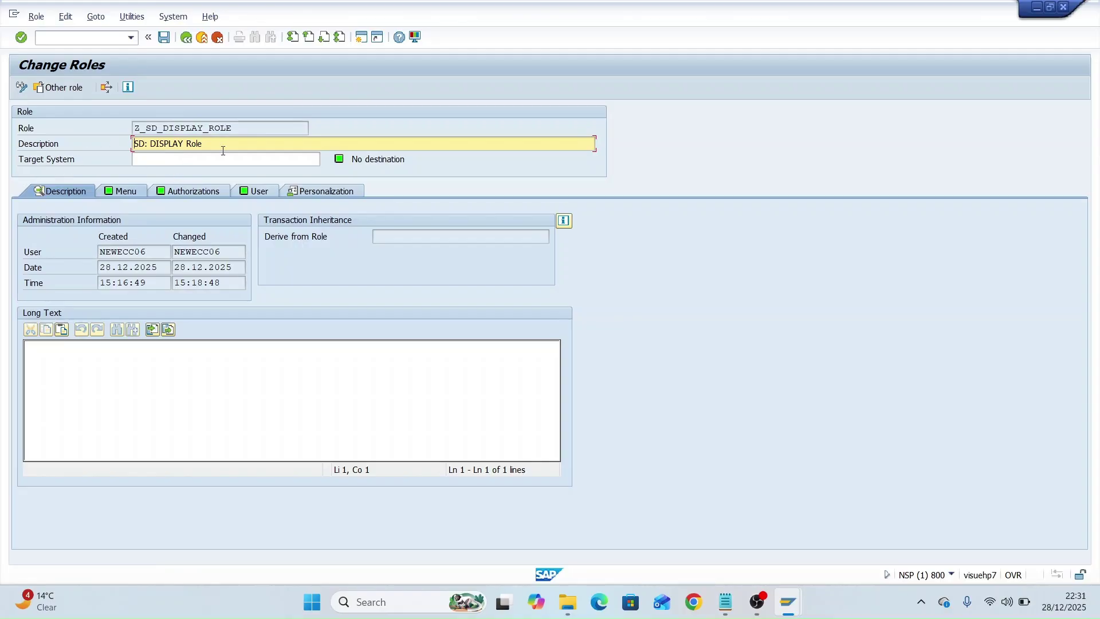
{"action": "left_click", "coordinate": [118, 193]}
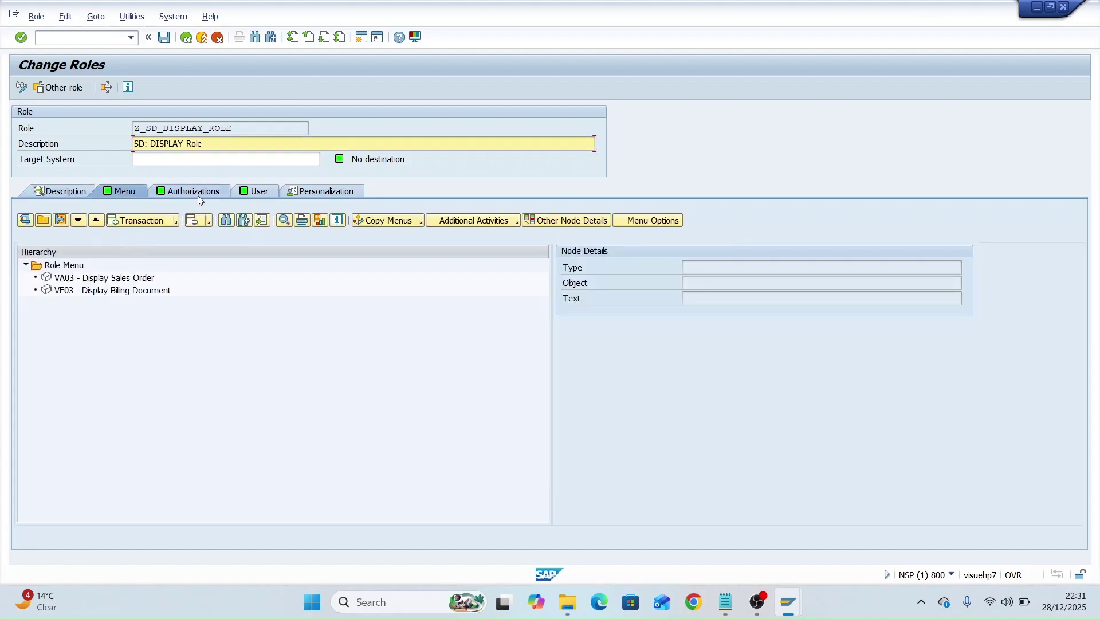
- Open the role's authorization data for changing, save it and generate the profile again with the open authorizations
{"action": "left_click", "coordinate": [197, 193]}
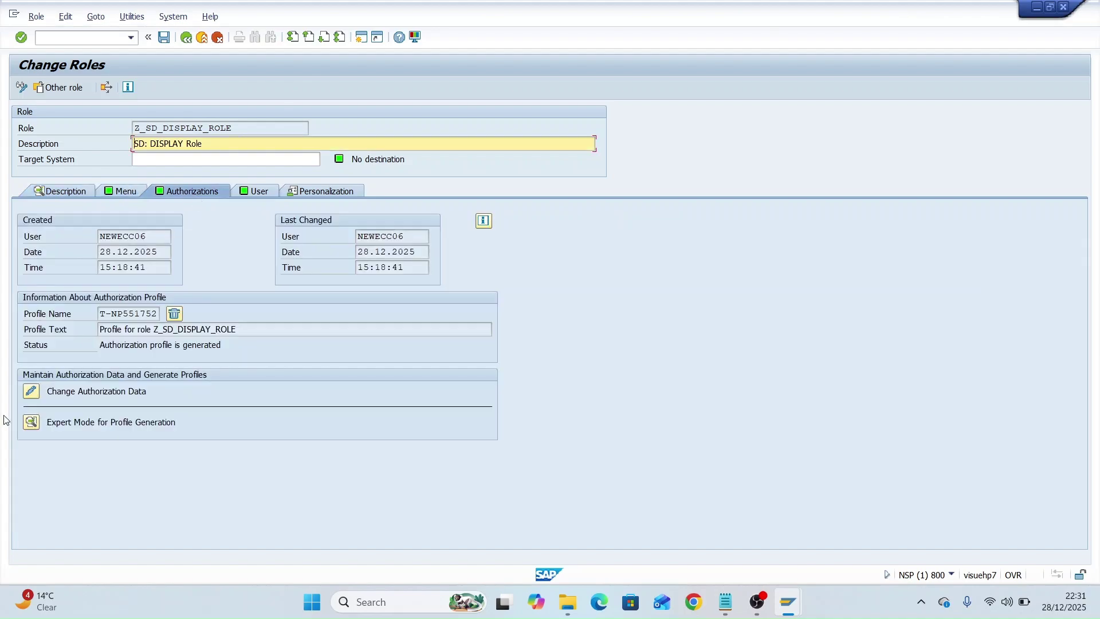
{"action": "left_click", "coordinate": [31, 391]}
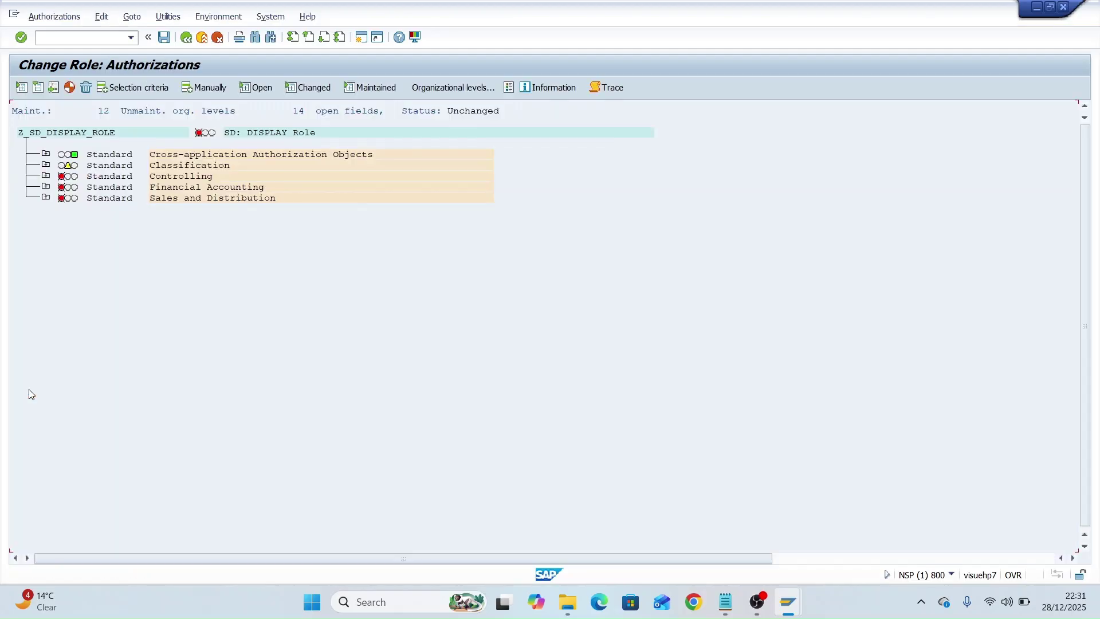
{"action": "key", "text": "ctrl+s"}
{"action": "left_click", "coordinate": [69, 88]}
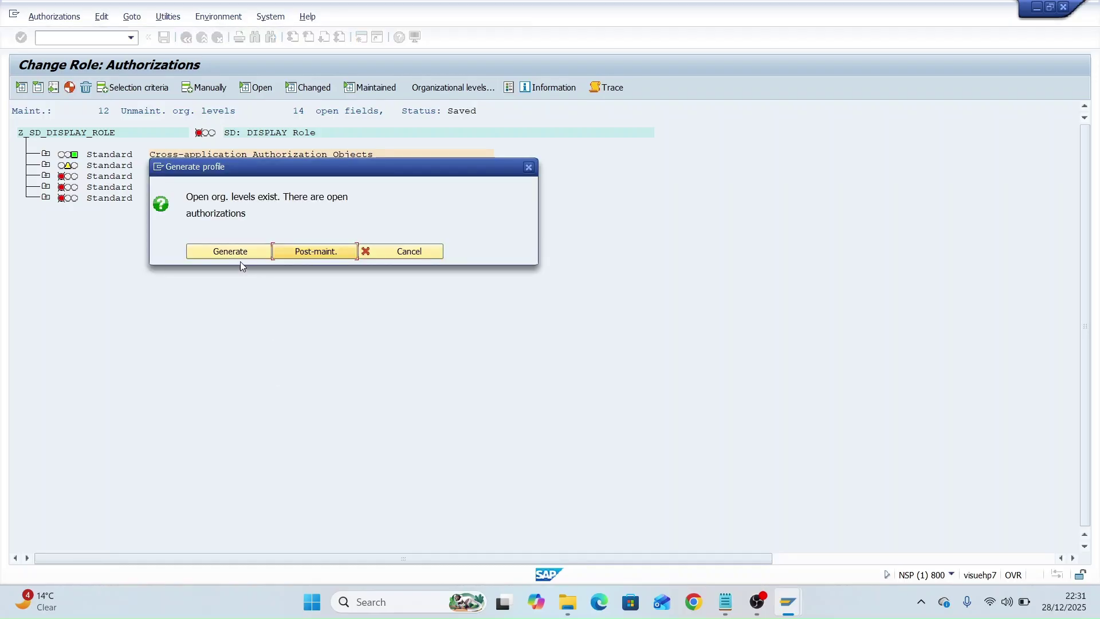
{"action": "left_click", "coordinate": [242, 256]}
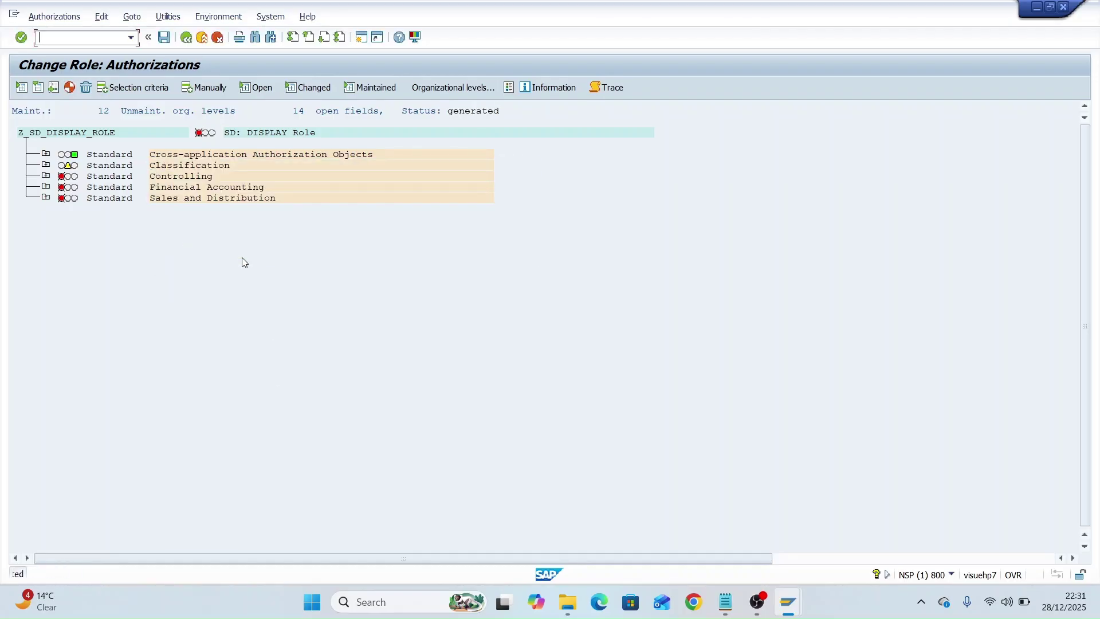
{"action": "left_click", "coordinate": [190, 42]}
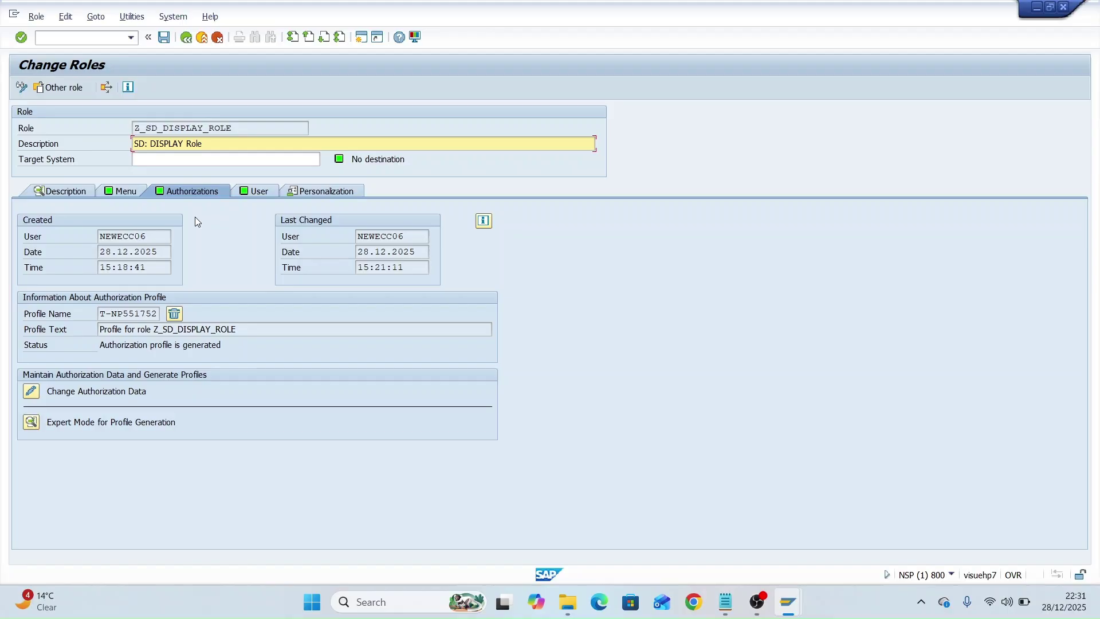
- Leave the role after reviewing its menu and append "_vao" to the role name on the initial screen
{"action": "left_click", "coordinate": [123, 195]}
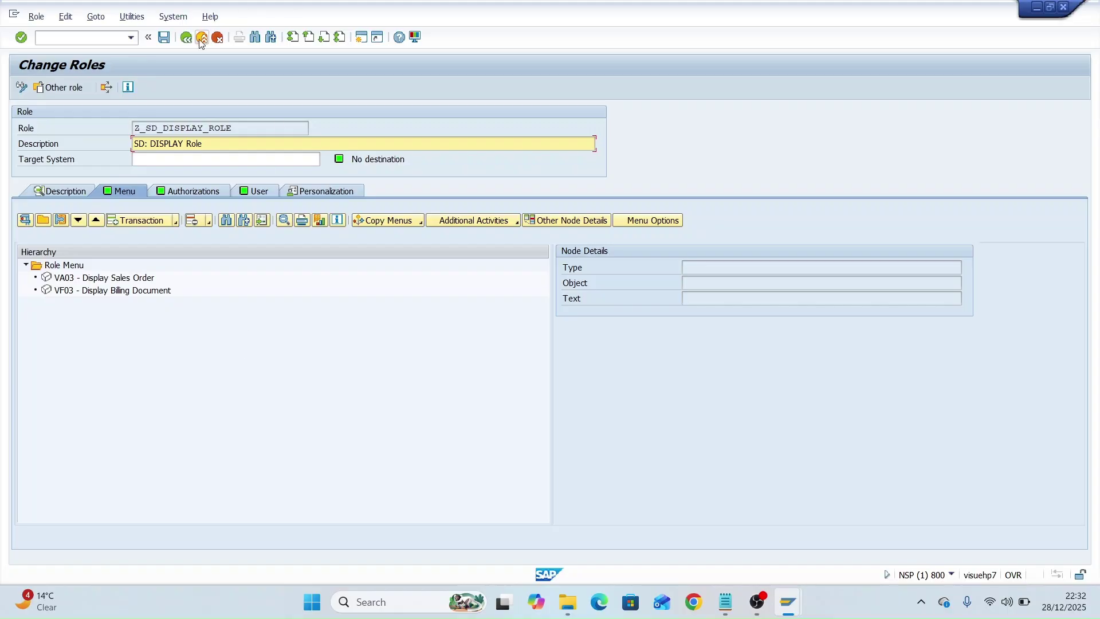
{"action": "left_click", "coordinate": [166, 221]}
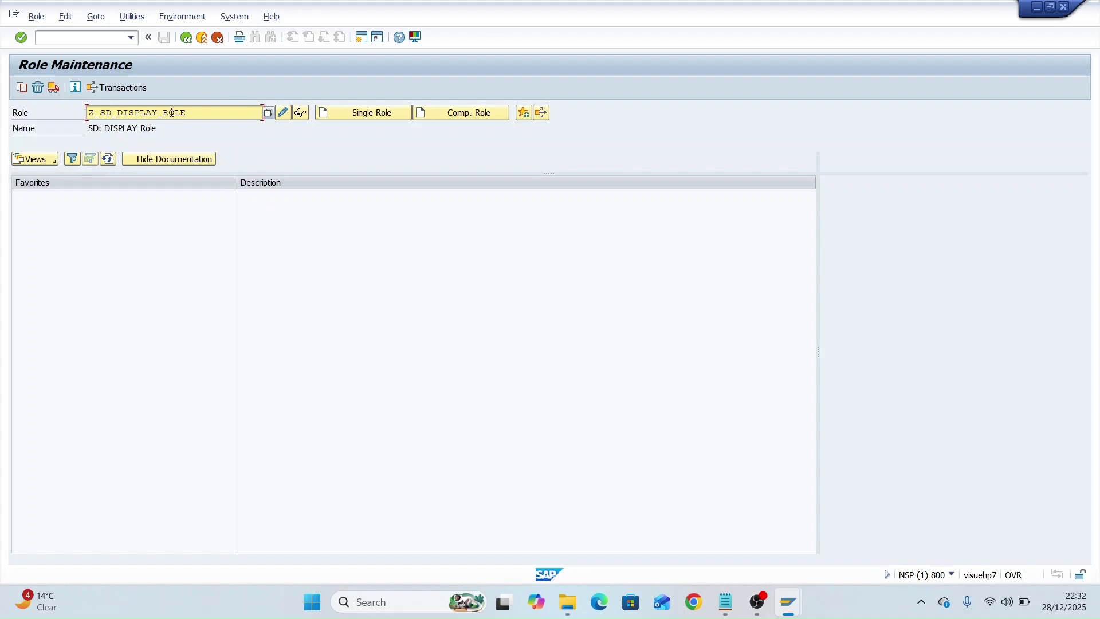
{"action": "type", "text": "_vao"}
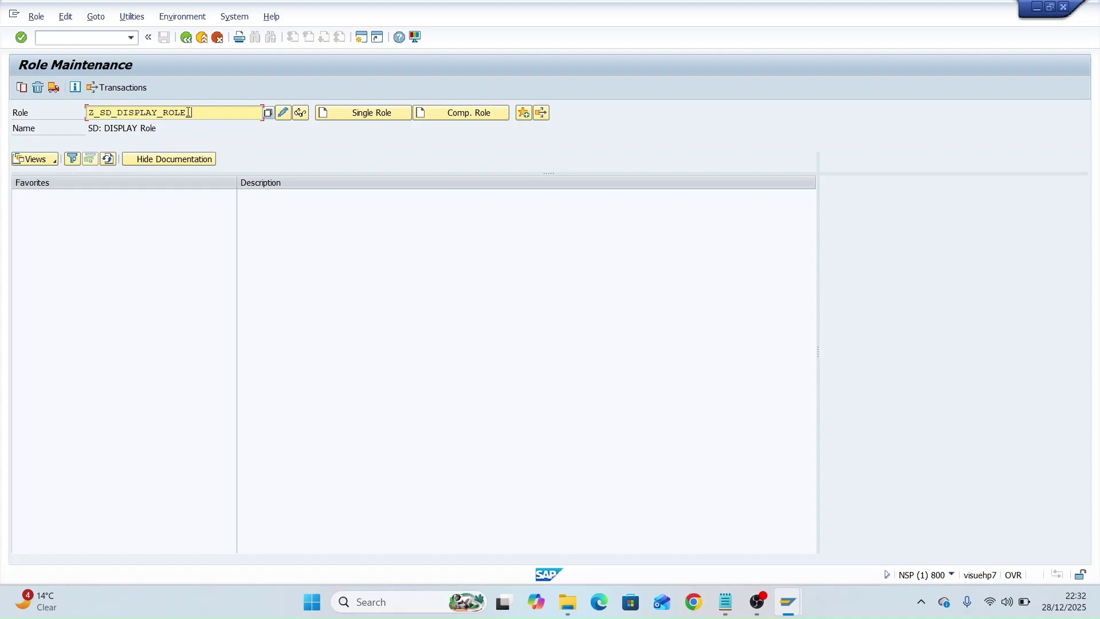